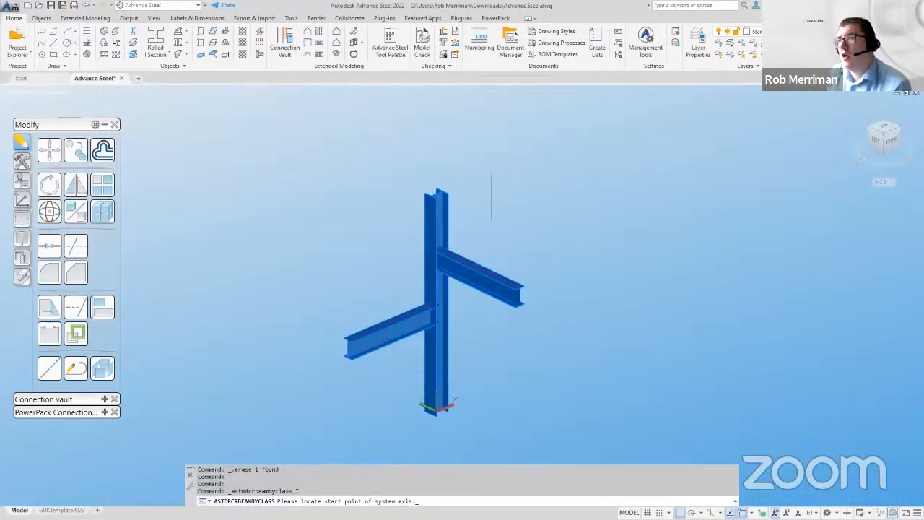
Create a beam 1500 long at 0°, starting from the top of the column.
left_click(437, 210)
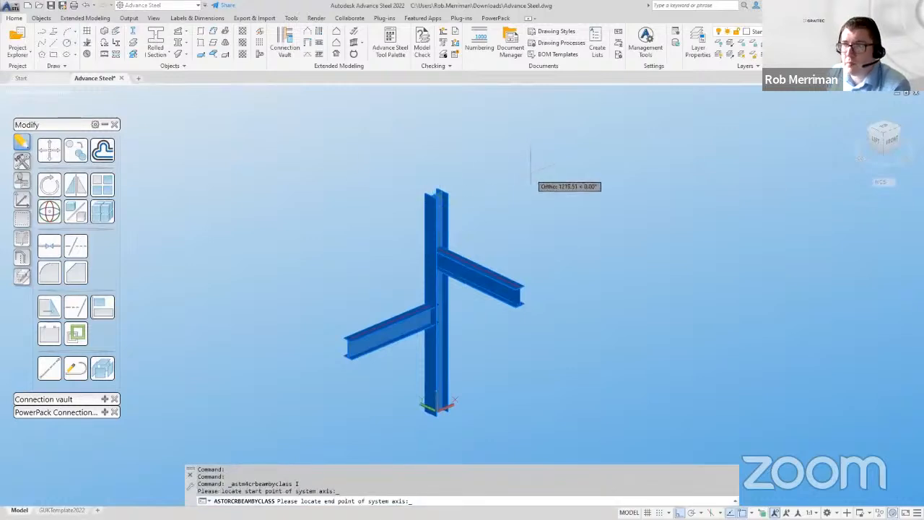
type("1500")
key("Return")
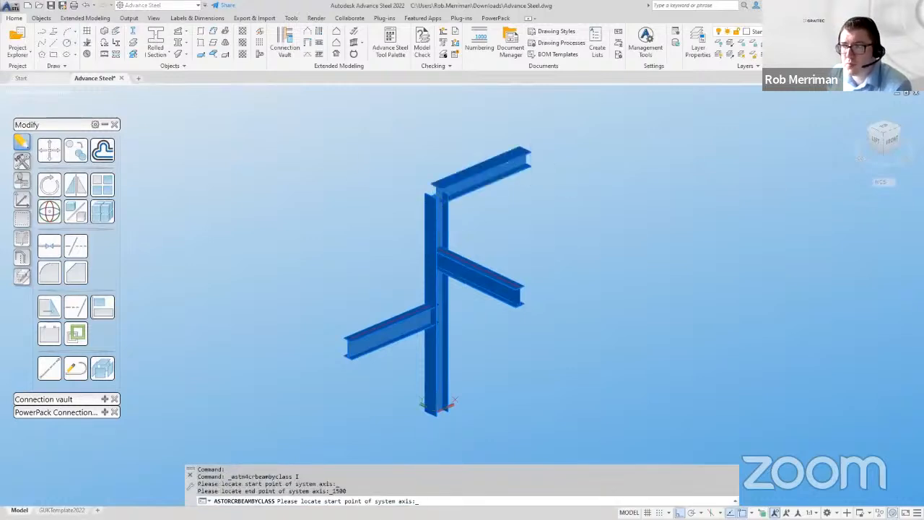
key("Return")
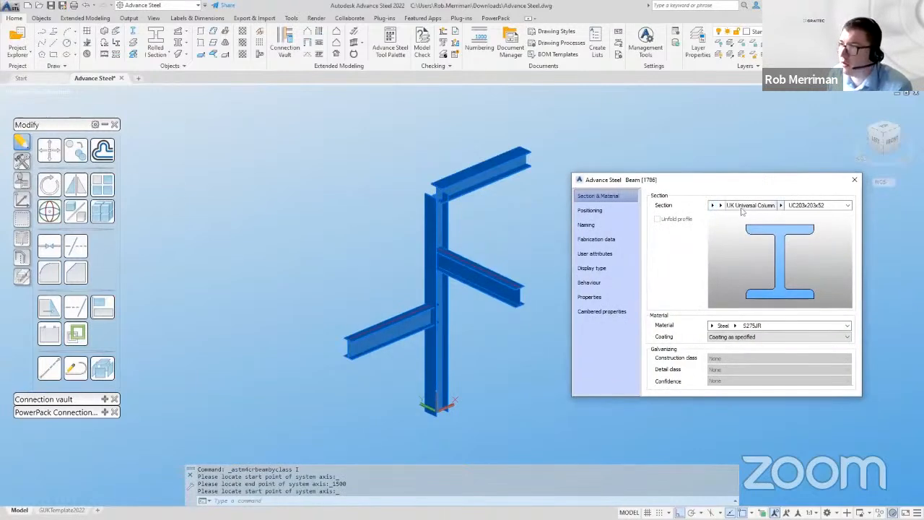
Change the new top beam's section to UK Universal Beam UB254x102x28 and set its offset to the top flange centre.
left_click(725, 207)
left_click(743, 246)
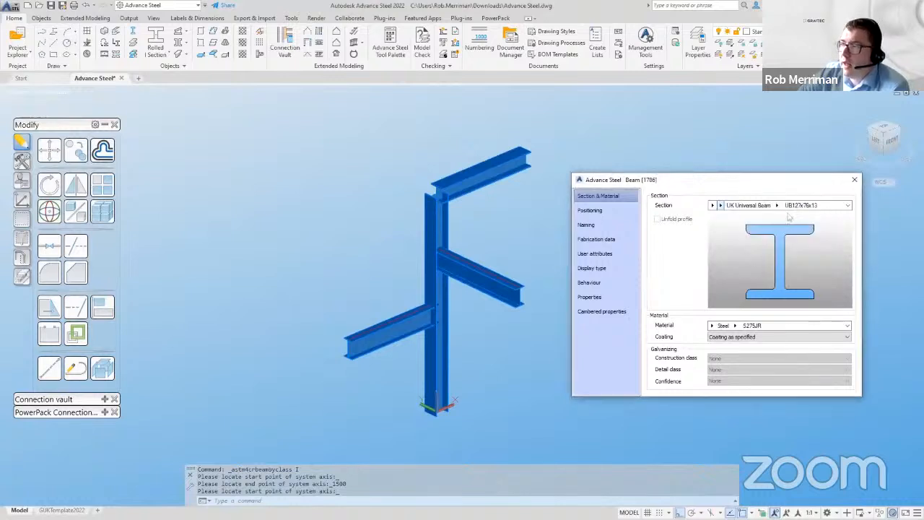
left_click(778, 207)
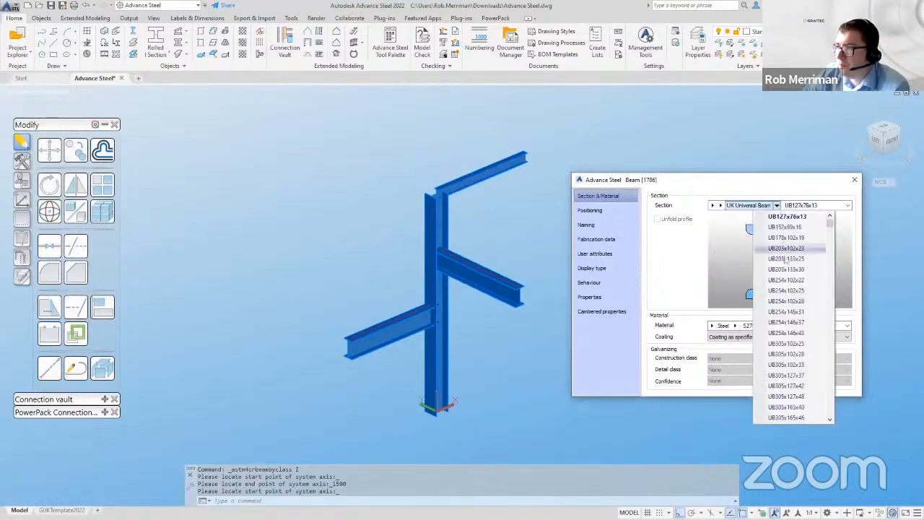
left_click(787, 301)
left_click(590, 210)
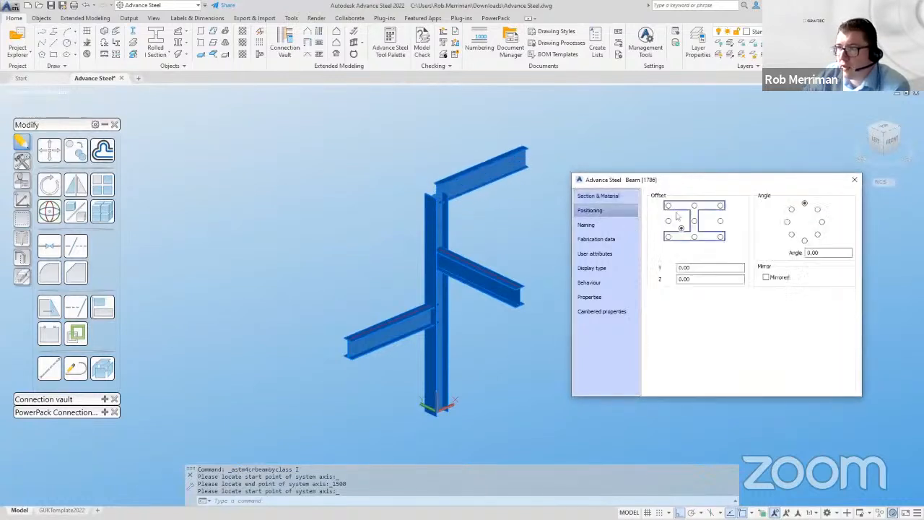
left_click(694, 206)
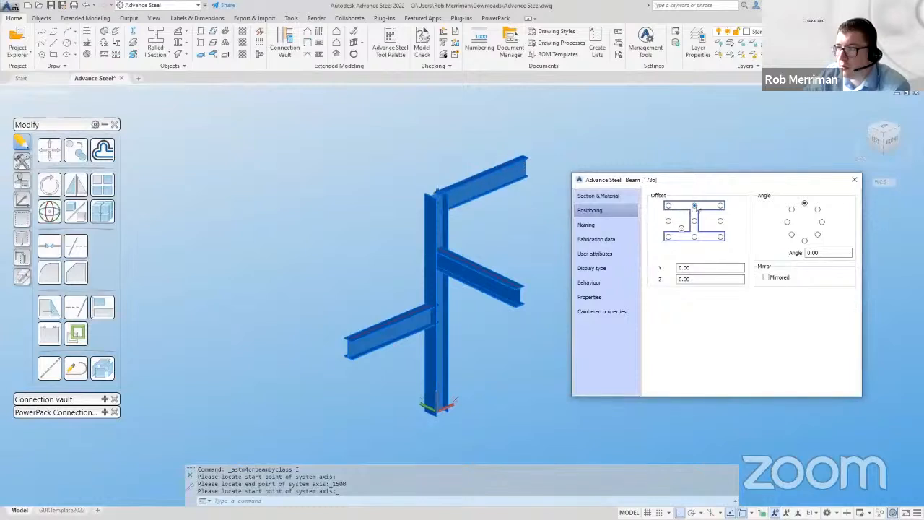
left_click(854, 179)
Add a base plate connection at the foot of the column without an additional concrete object.
left_click(105, 124)
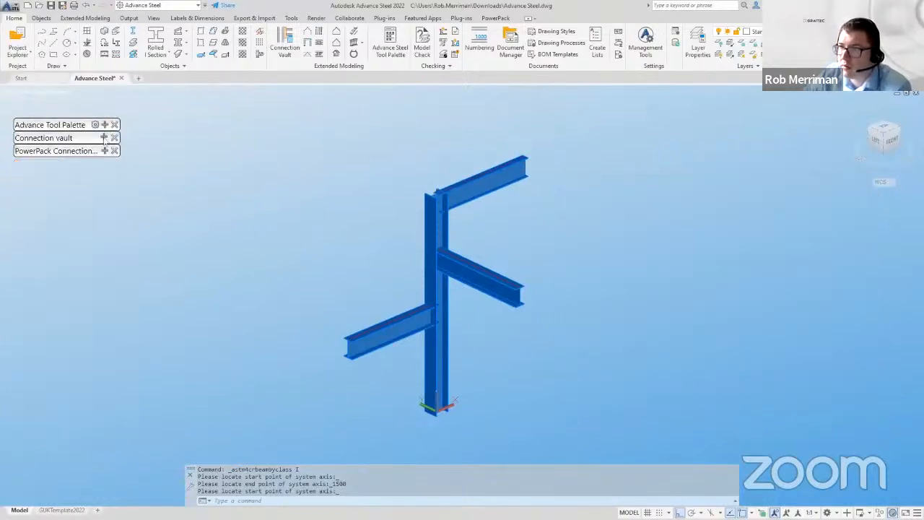
left_click(104, 138)
left_click(26, 176)
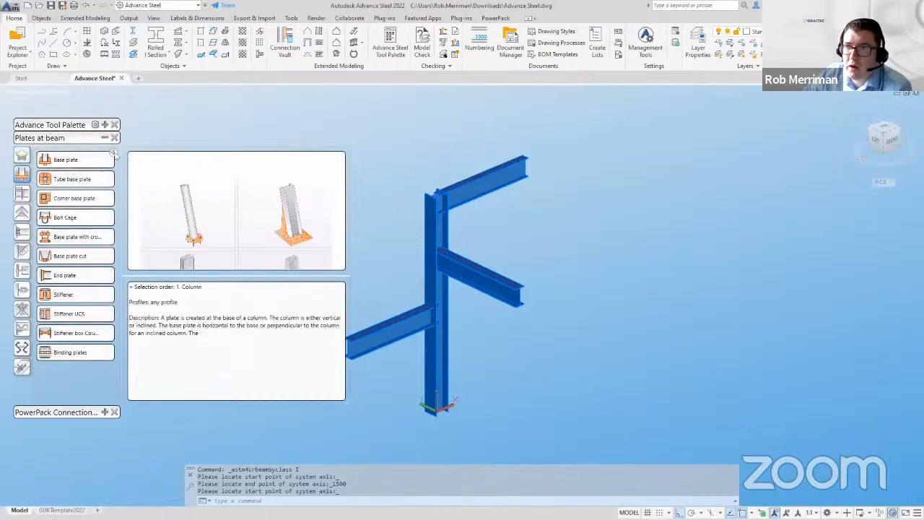
left_click(72, 160)
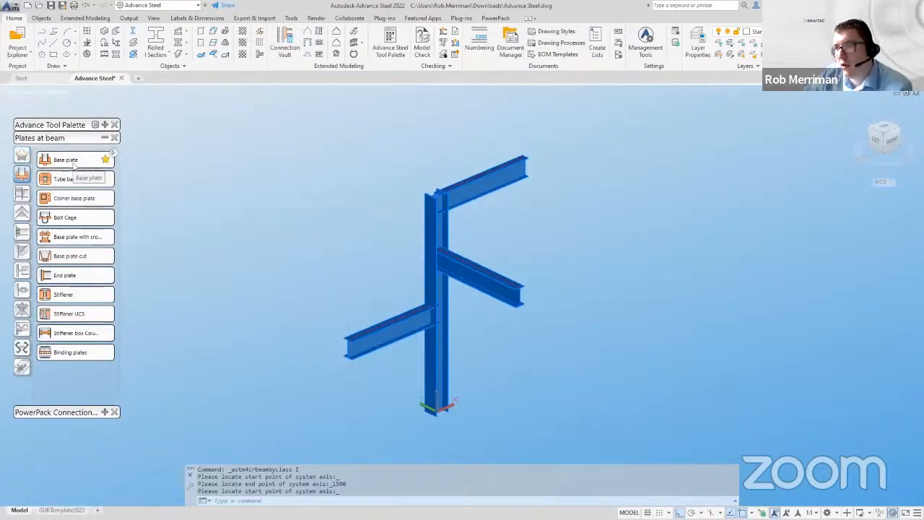
left_click(441, 386)
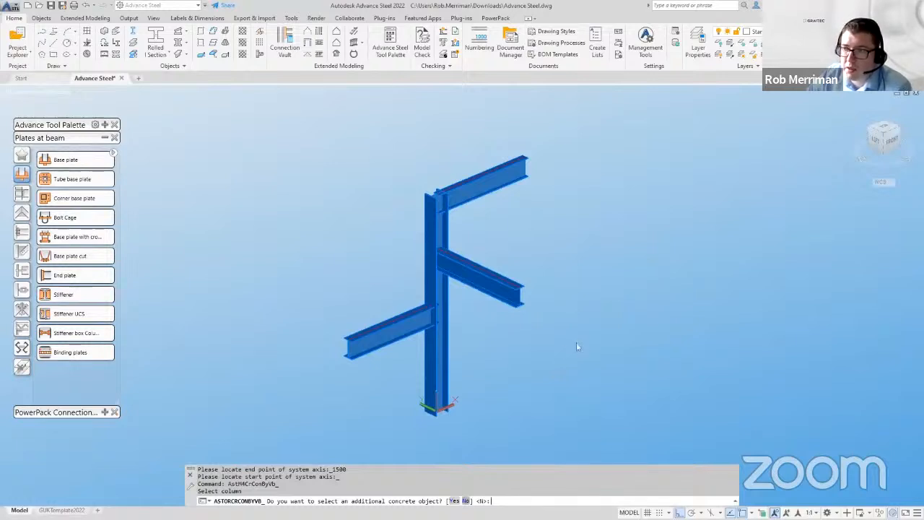
type("N")
key("Return")
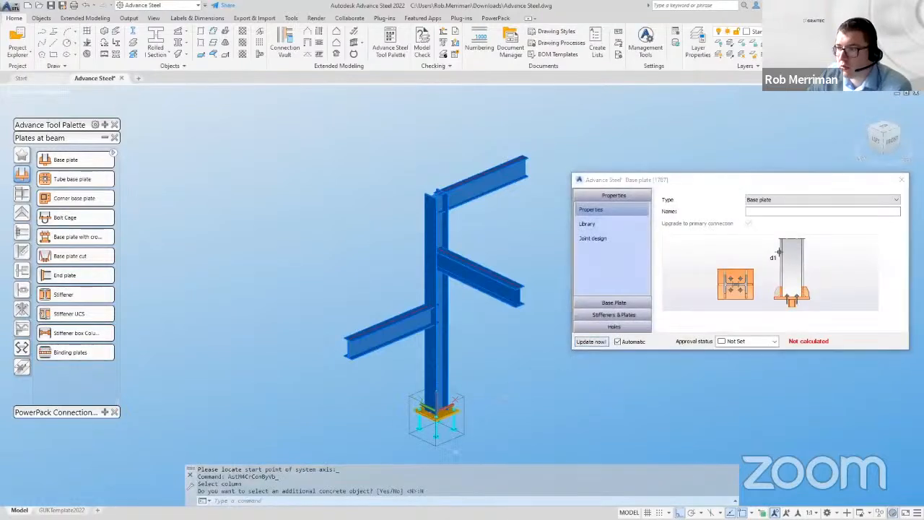
Examine the base plate connection and its settings for plate dimensions, corners, anchors, welds, stiffeners and levelling plate.
scroll(443, 453, "up", 2)
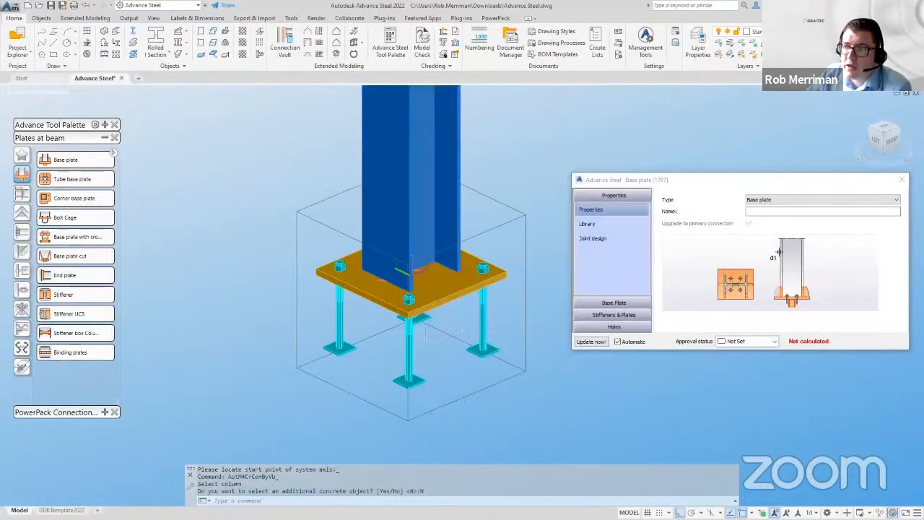
scroll(296, 395, "down", 5)
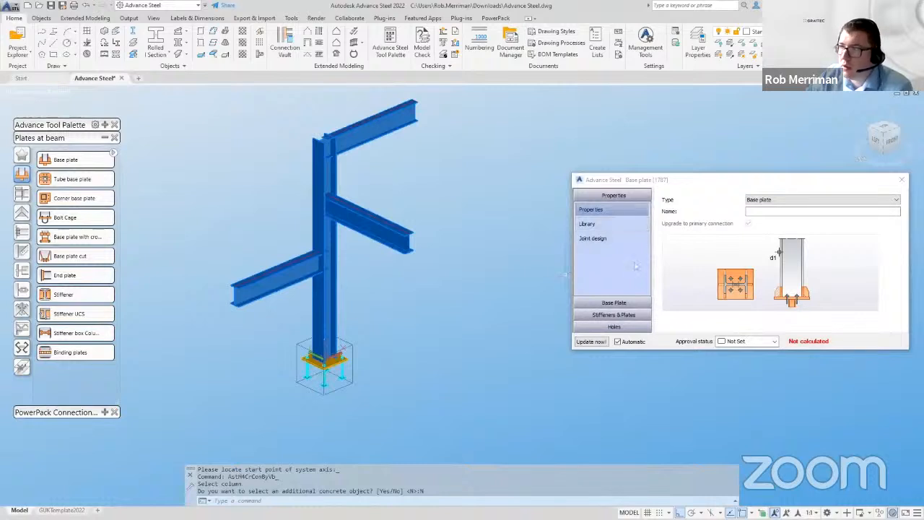
left_click(629, 303)
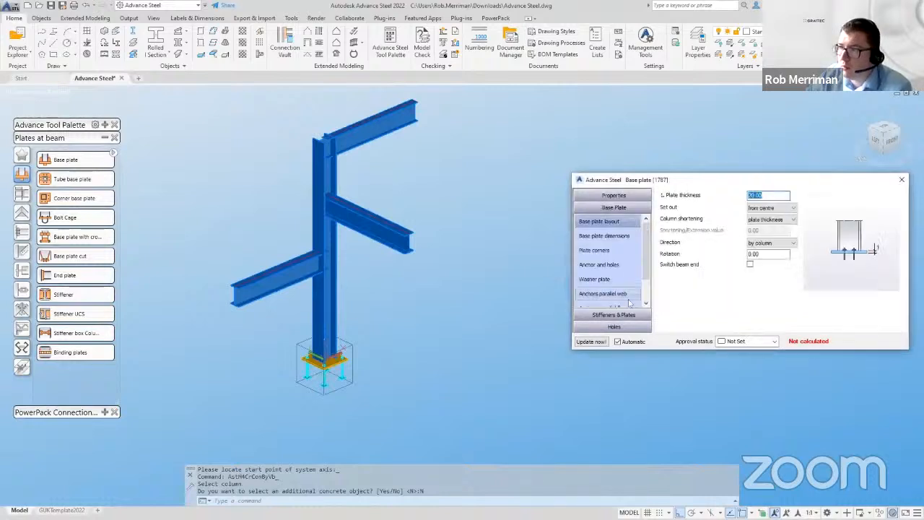
left_click(630, 235)
left_click(632, 250)
left_click(632, 236)
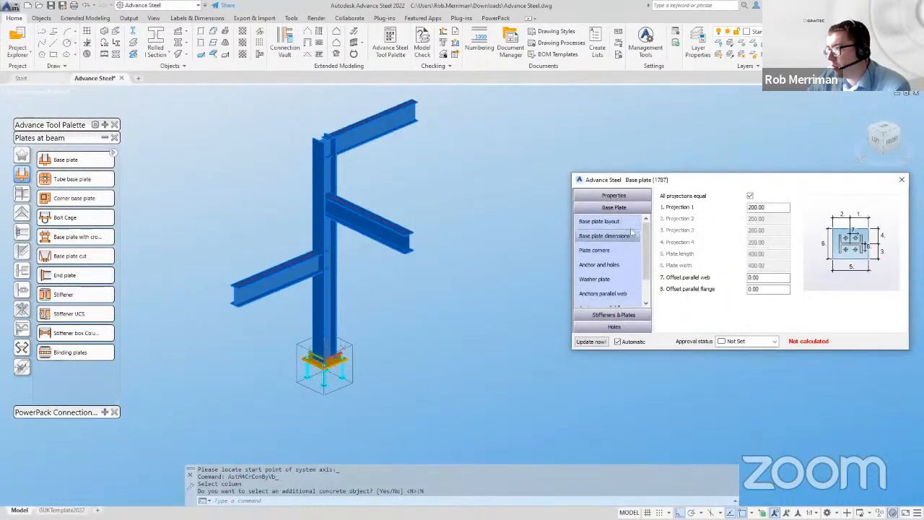
left_click(612, 266)
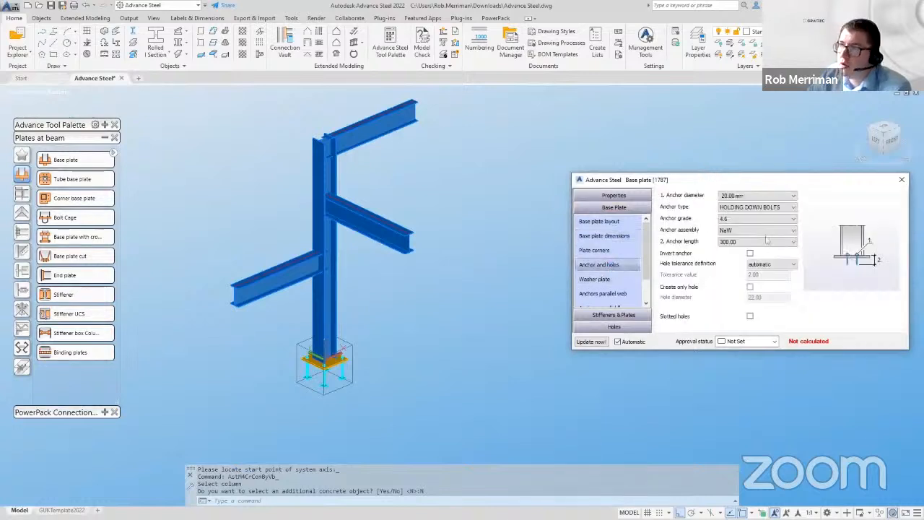
left_click(625, 293)
scroll(625, 289, "down", 1)
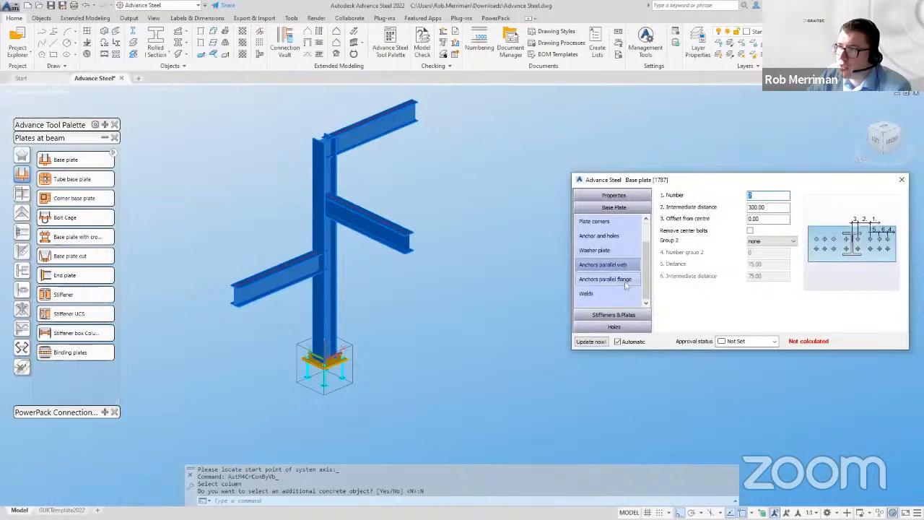
left_click(628, 284)
left_click(624, 294)
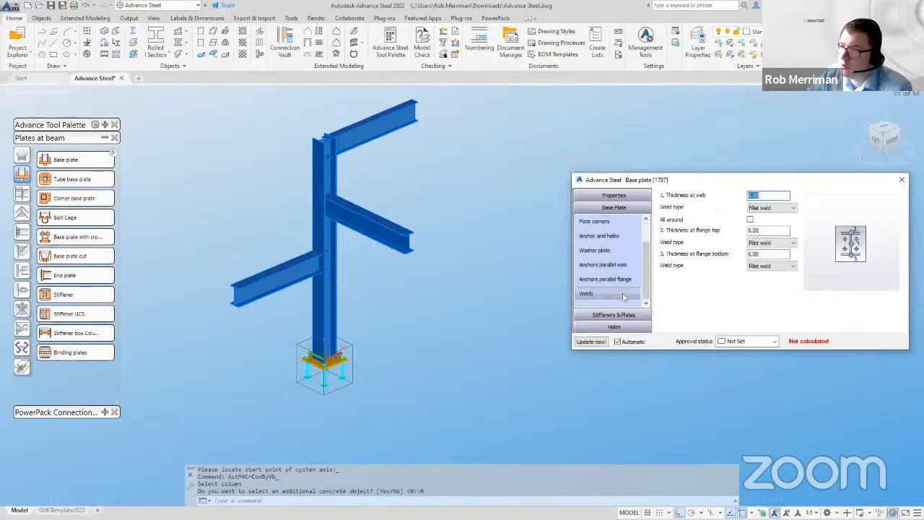
left_click(622, 315)
scroll(620, 288, "down", 2)
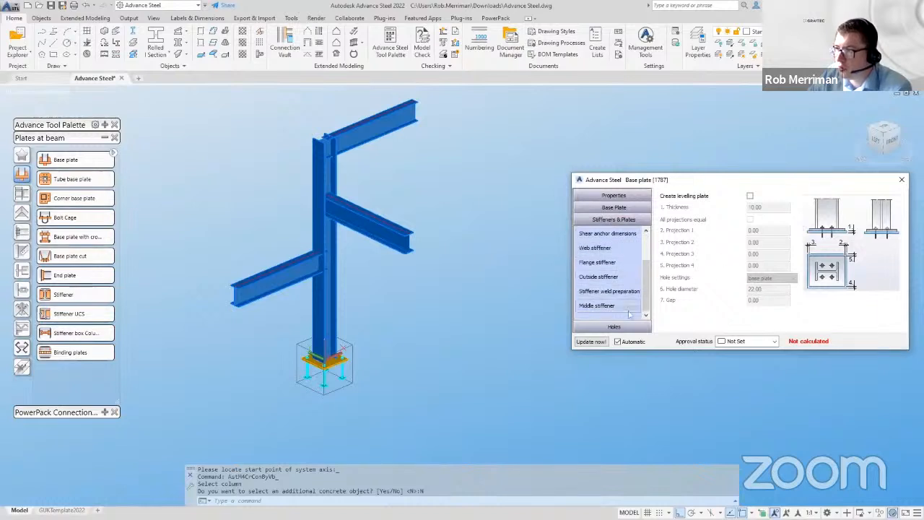
left_click(901, 179)
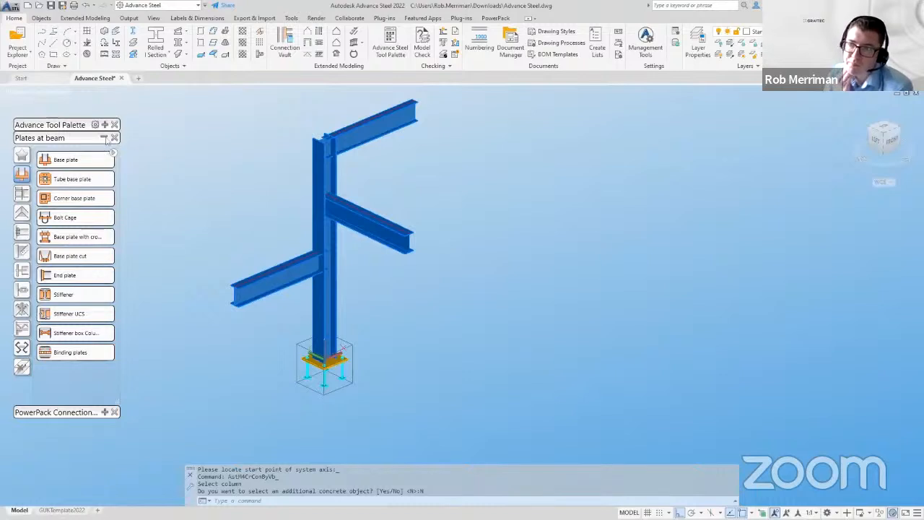
Connect the top beam to the column with a single sided end plate and review its notch and plate and bolt settings.
left_click(24, 233)
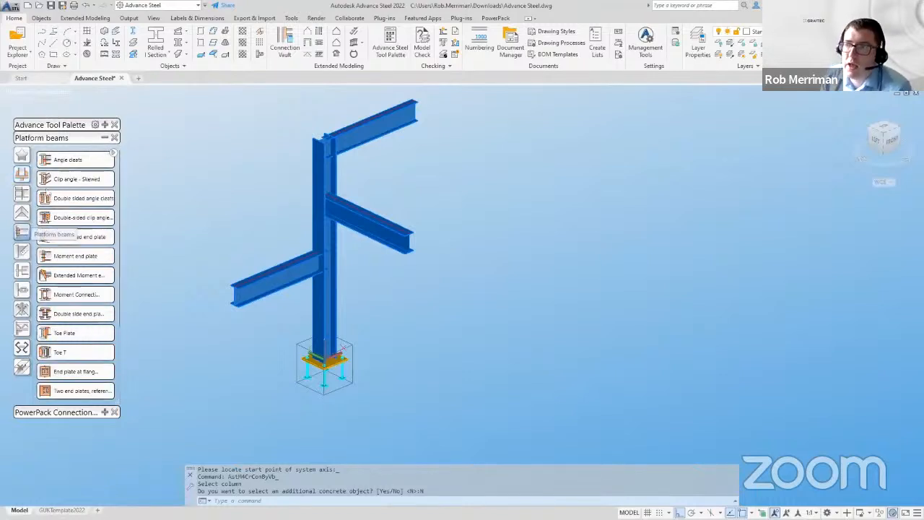
left_click(69, 239)
scroll(303, 192, "up", 5)
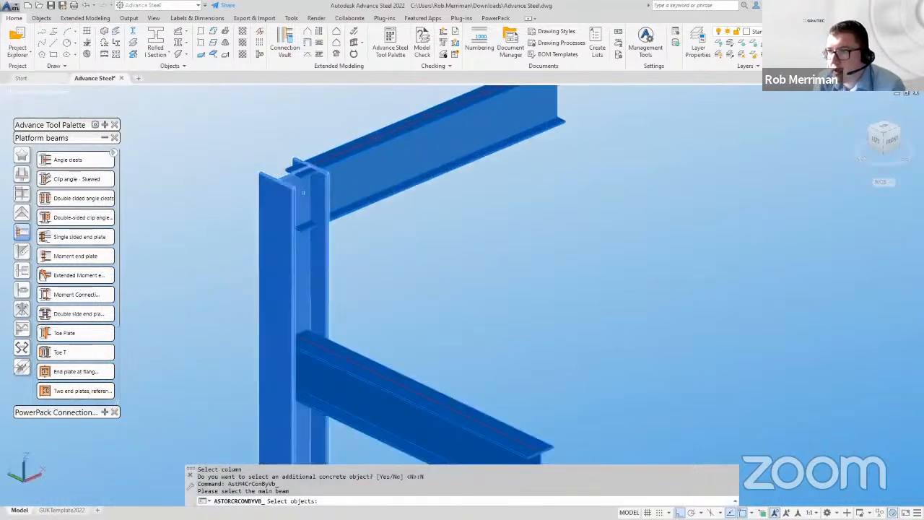
left_click(303, 192)
key("Return")
left_click(375, 173)
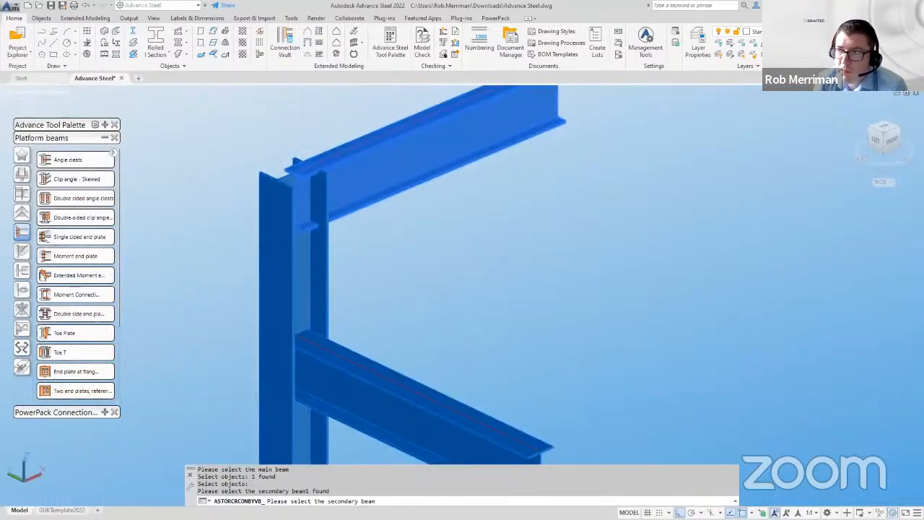
key("Return")
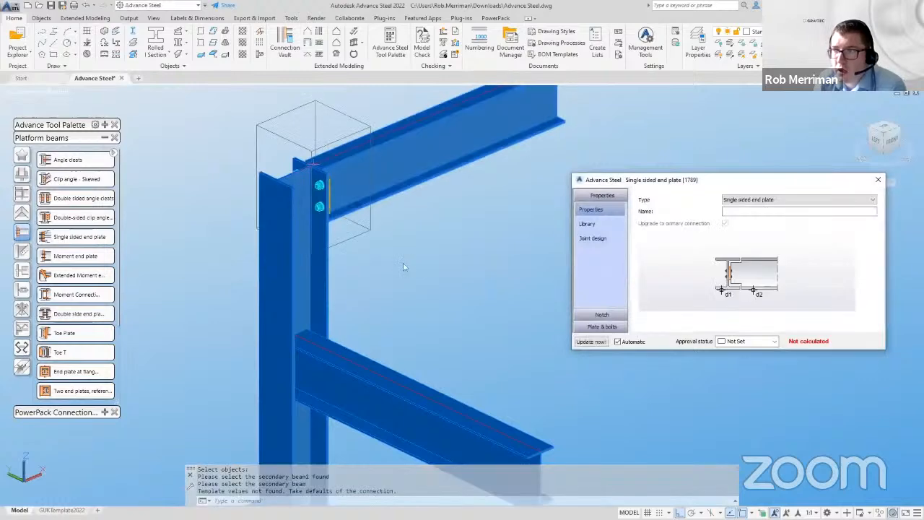
middle_click_drag(312, 165, 482, 154, "shift")
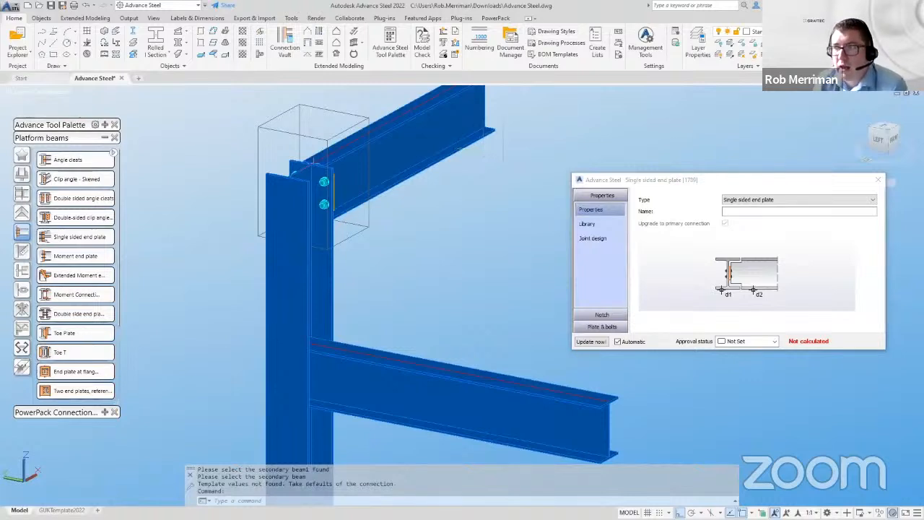
left_click(602, 314)
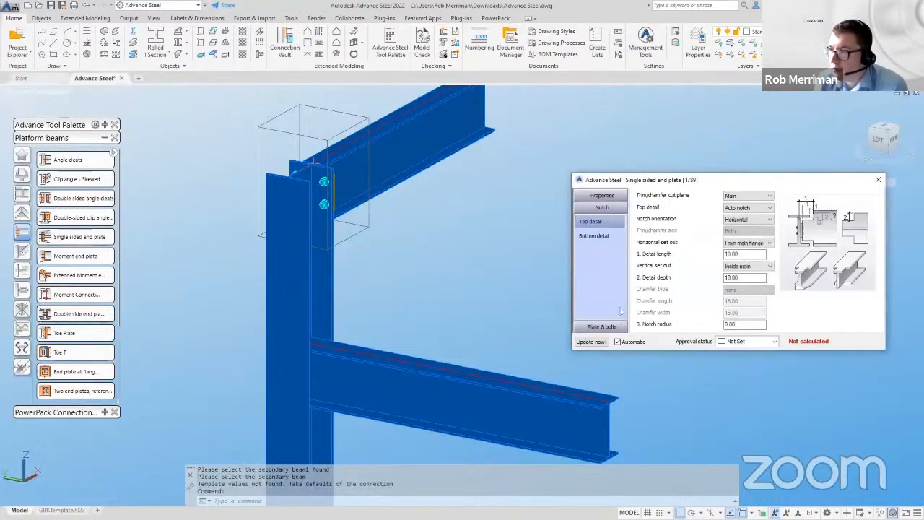
left_click(620, 327)
left_click(877, 179)
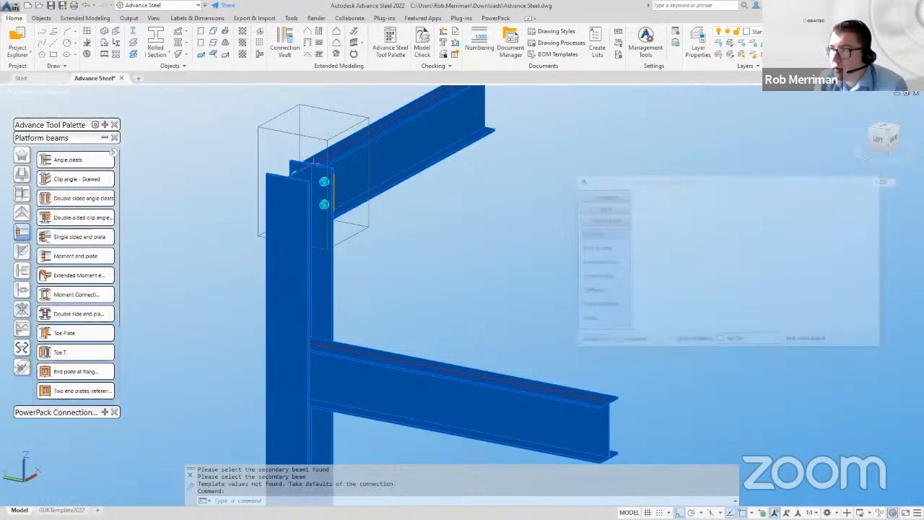
Add a Toe T connection between the column as main member and the middle beam as secondary beam.
scroll(484, 195, "down", 2)
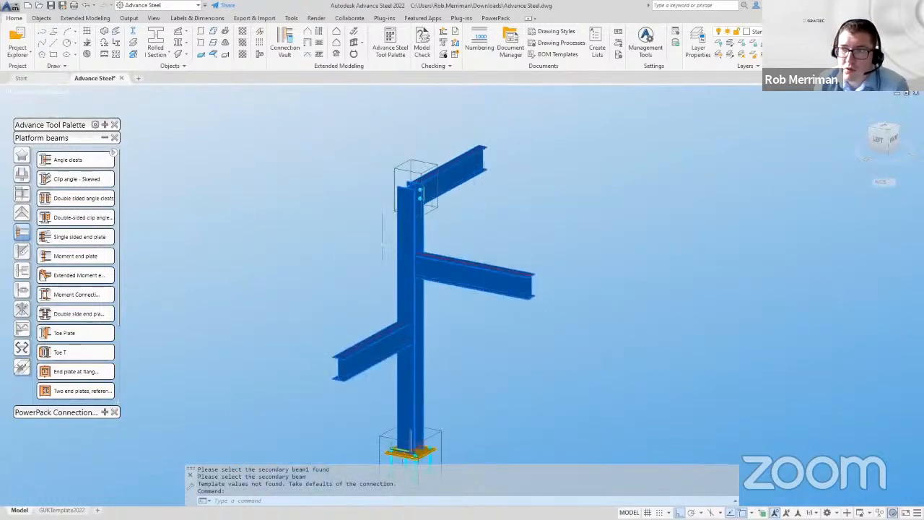
left_click(75, 369)
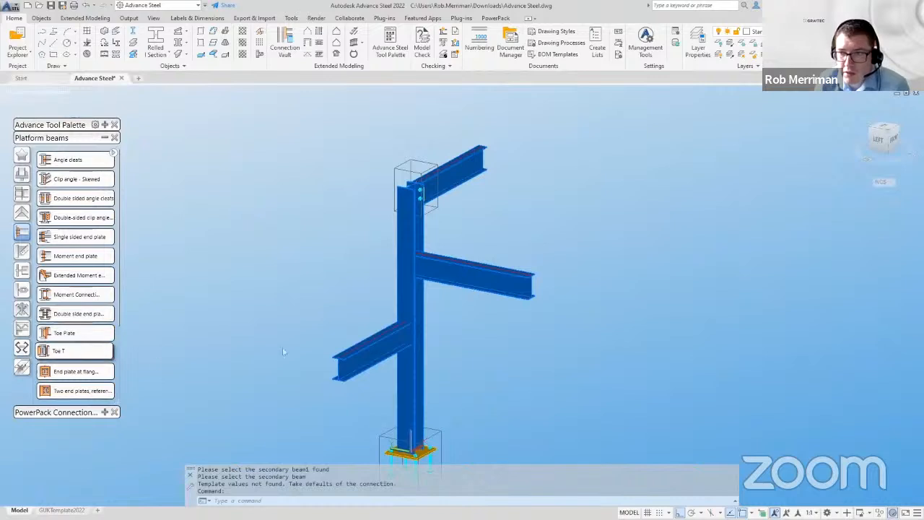
scroll(436, 245, "up", 3)
left_click(375, 119)
key("Return")
left_click(398, 275)
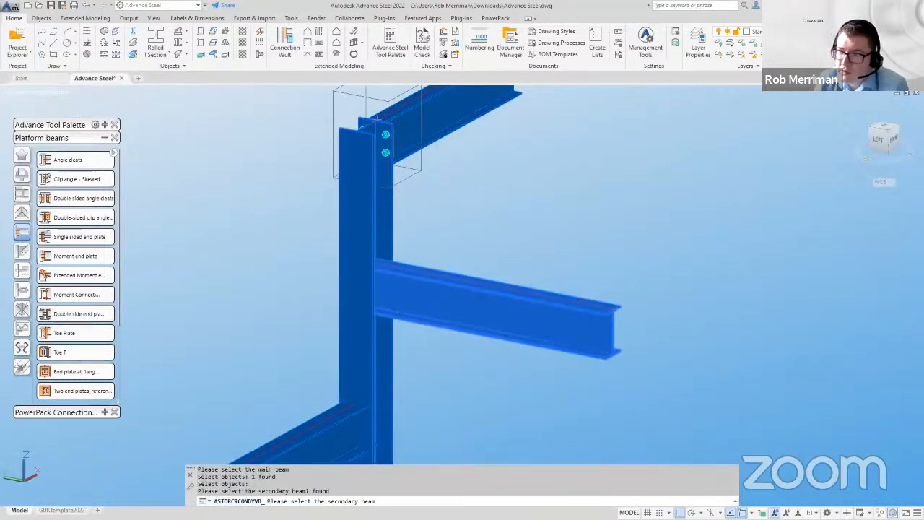
key("Return")
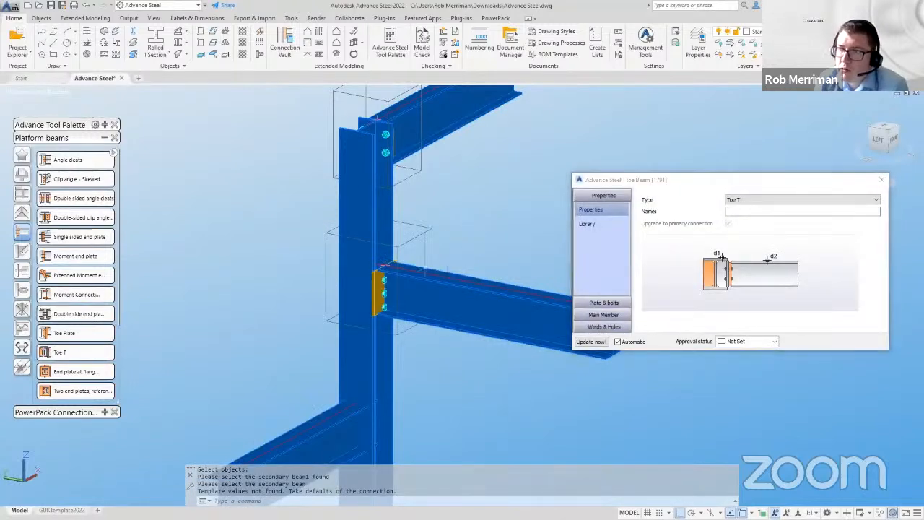
Turn off bolts on gauge line for the Toe T connection and set the horizontal bolt centre distance to 90 mm.
scroll(384, 264, "up", 5)
middle_click_drag(385, 264, 435, 286, "shift")
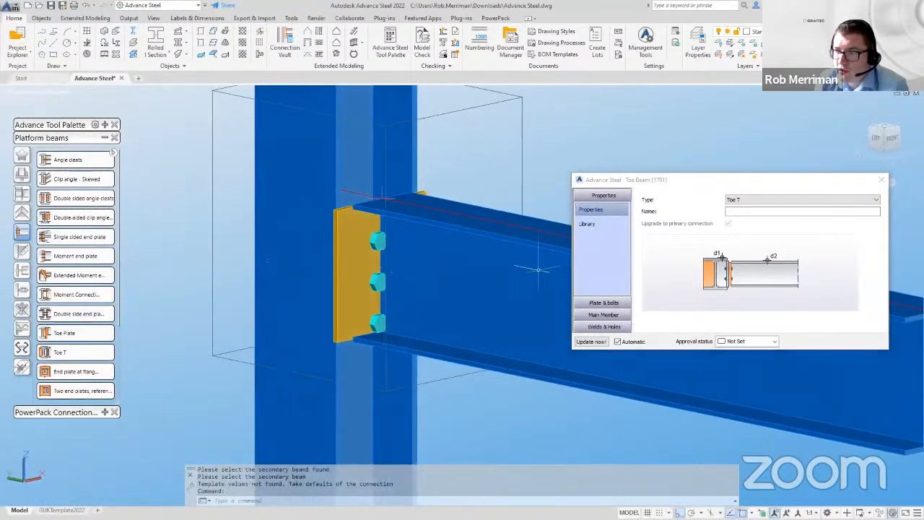
left_click(603, 314)
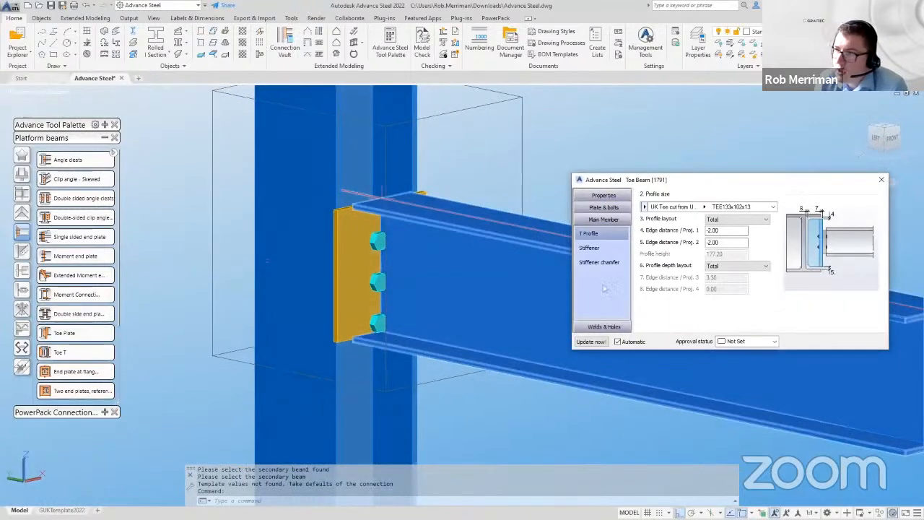
left_click(605, 208)
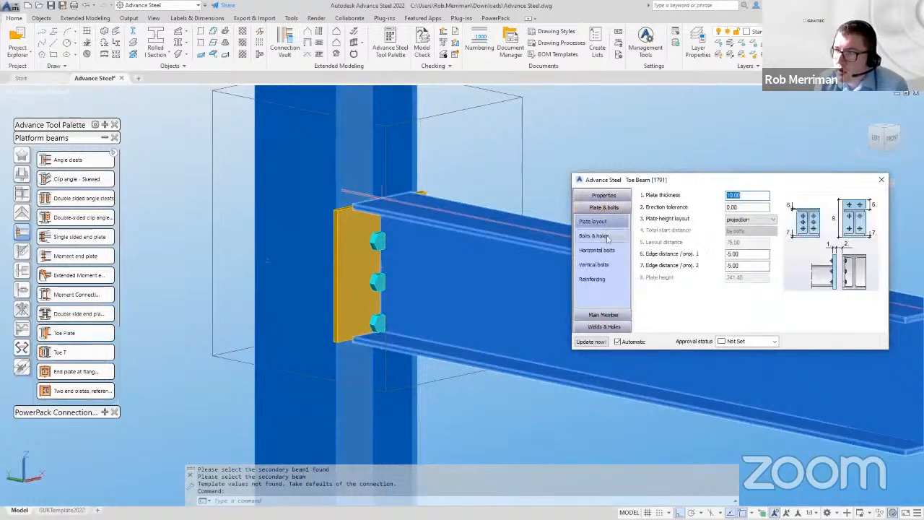
left_click(607, 236)
left_click(597, 249)
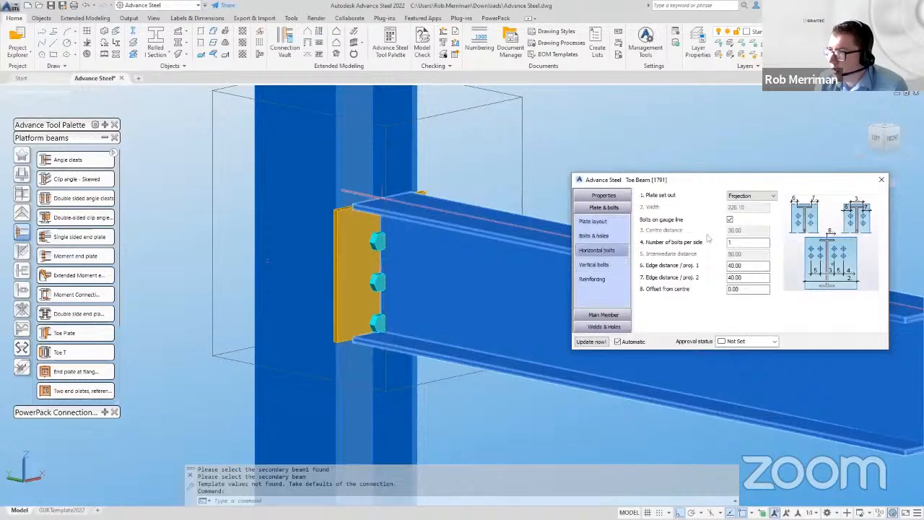
left_click(729, 219)
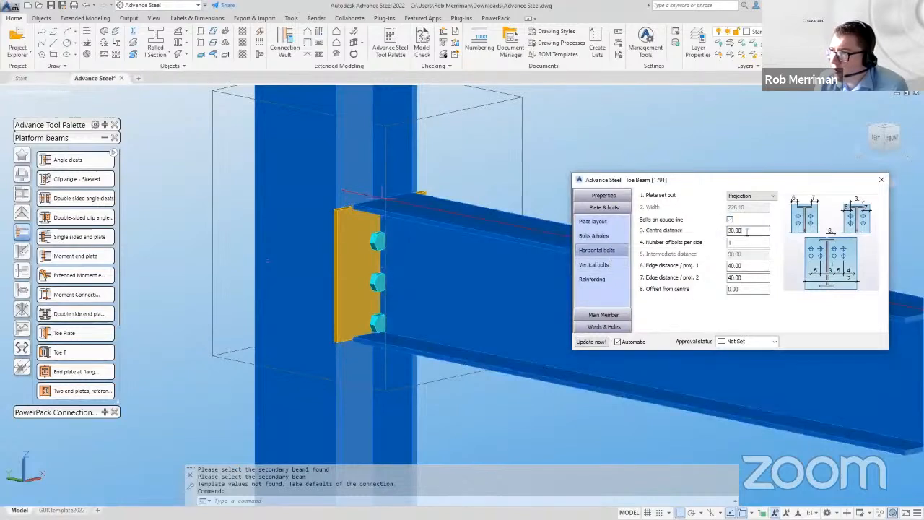
key("Return")
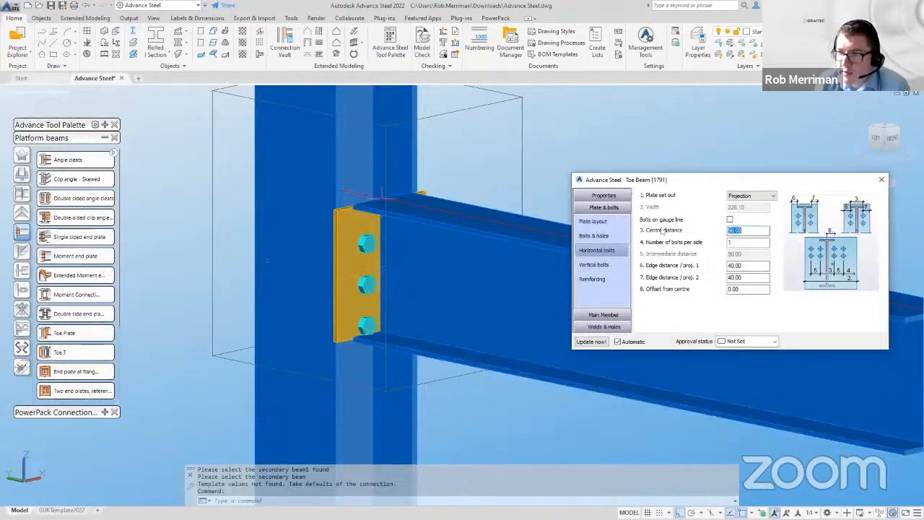
Set the Toe T's first vertical bolt group to a 50 mm start distance and 70 mm intermediate distance.
left_click(605, 264)
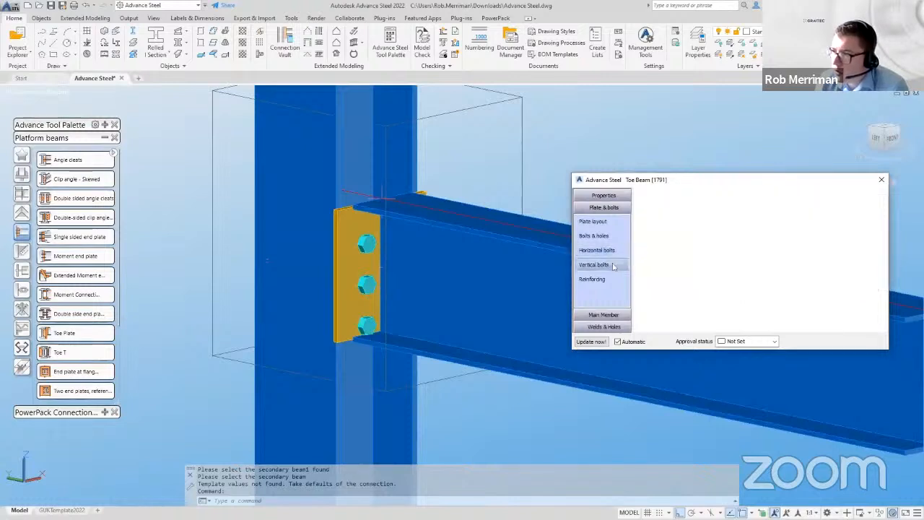
double_click(727, 224)
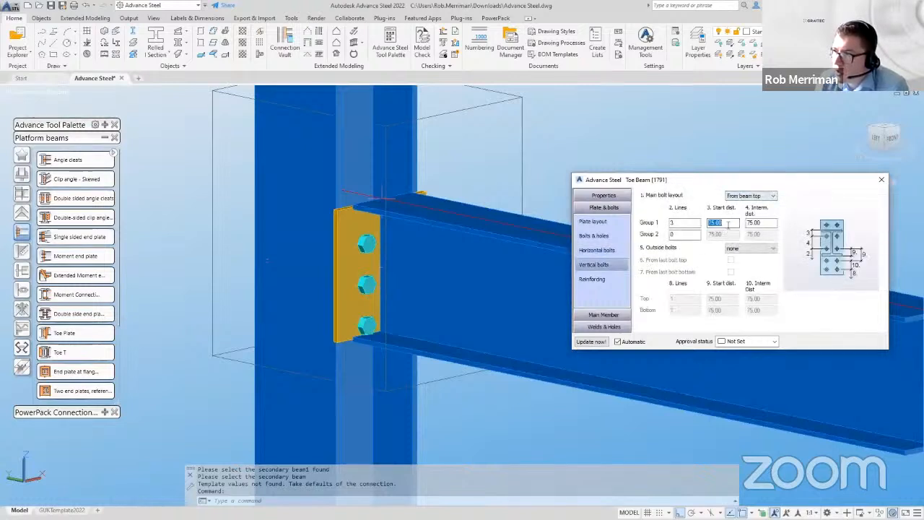
key("Tab")
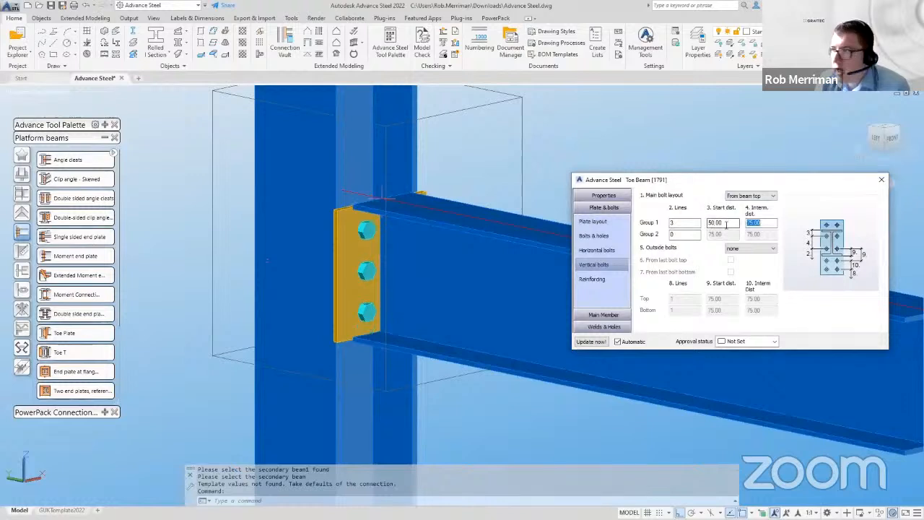
type("70")
key("Tab")
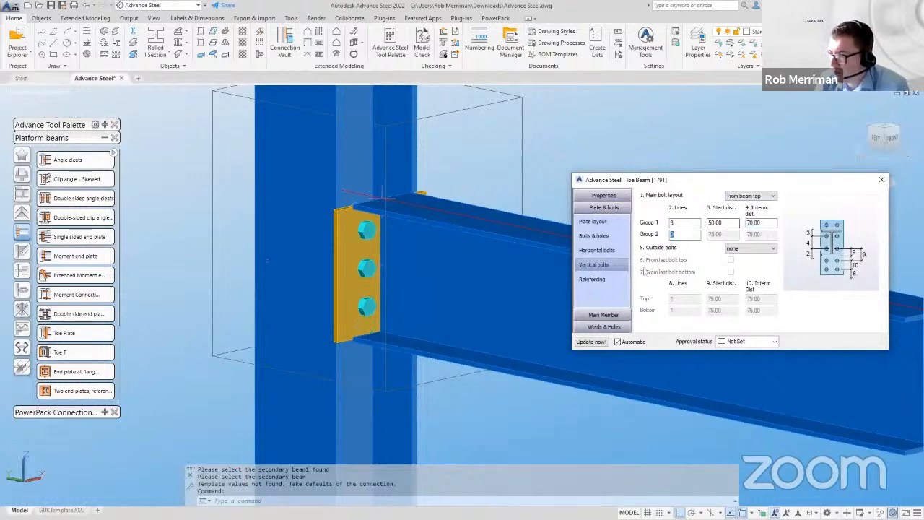
key("Return")
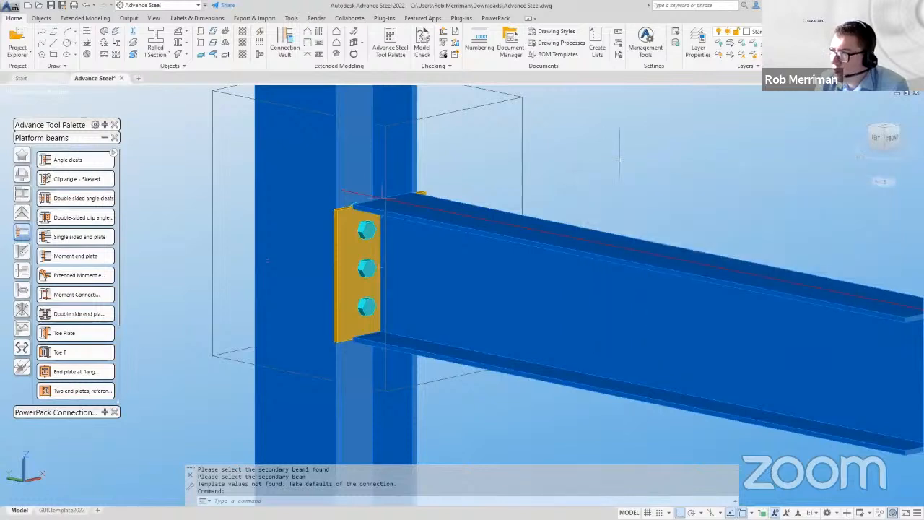
Add a fin plate connection between the column as main beam and the lowest beam as secondary beam.
scroll(609, 165, "down", 3)
scroll(608, 165, "down", 3)
scroll(83, 350, "down", 2)
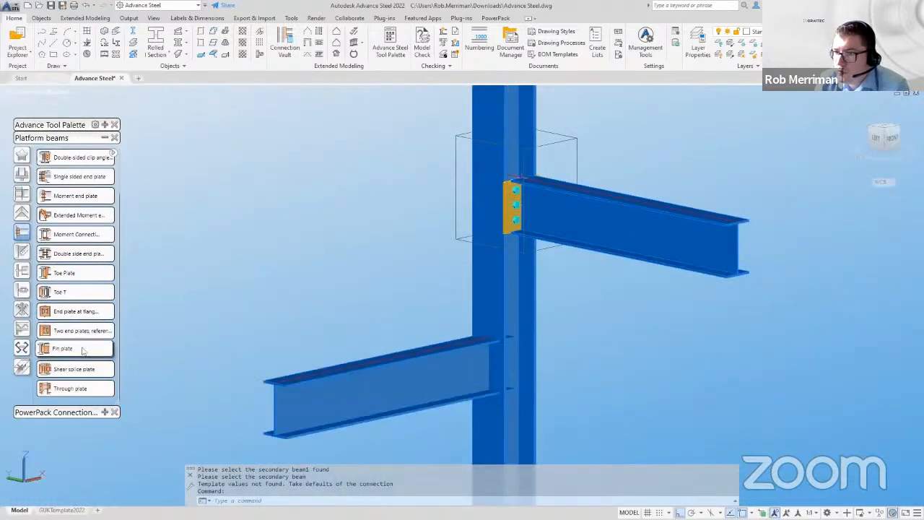
key("Return")
left_click(487, 288)
key("Return")
left_click(375, 382)
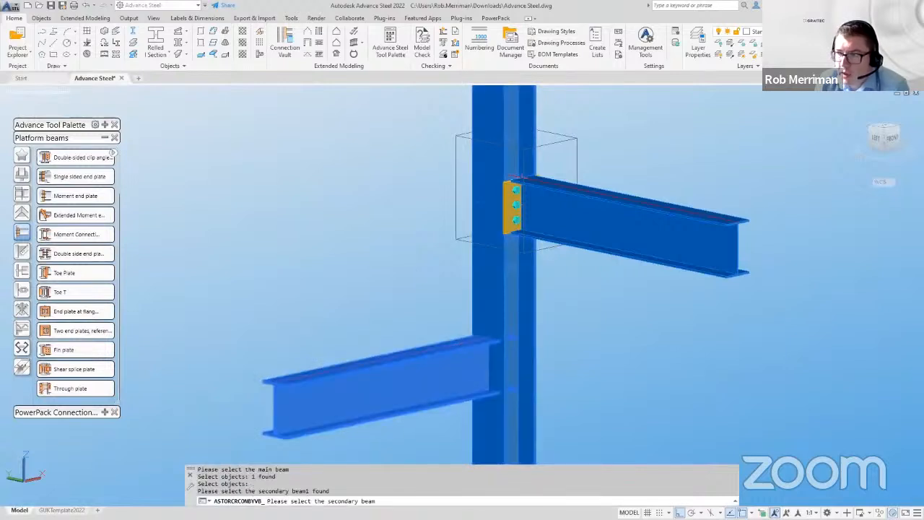
key("Return")
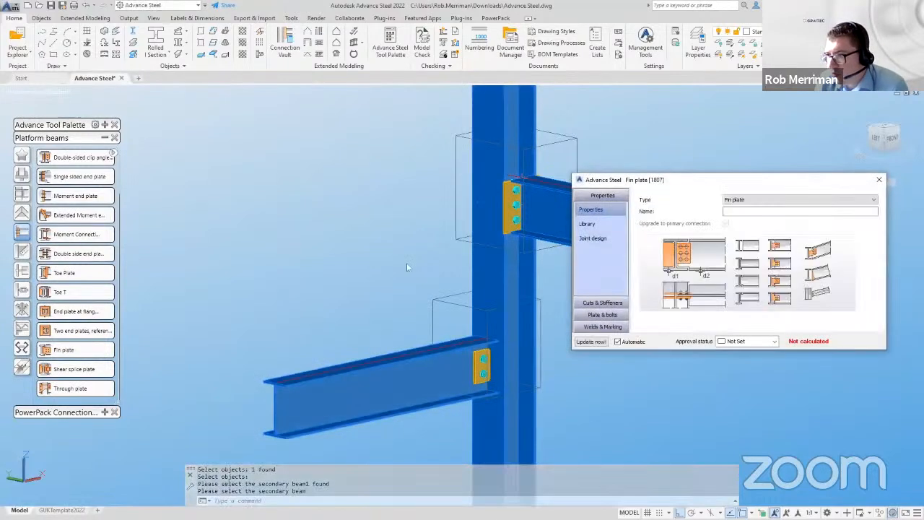
Set the fin plate's vertical bolts to a 100 mm intermediate distance and its set out to Middle.
left_click(602, 315)
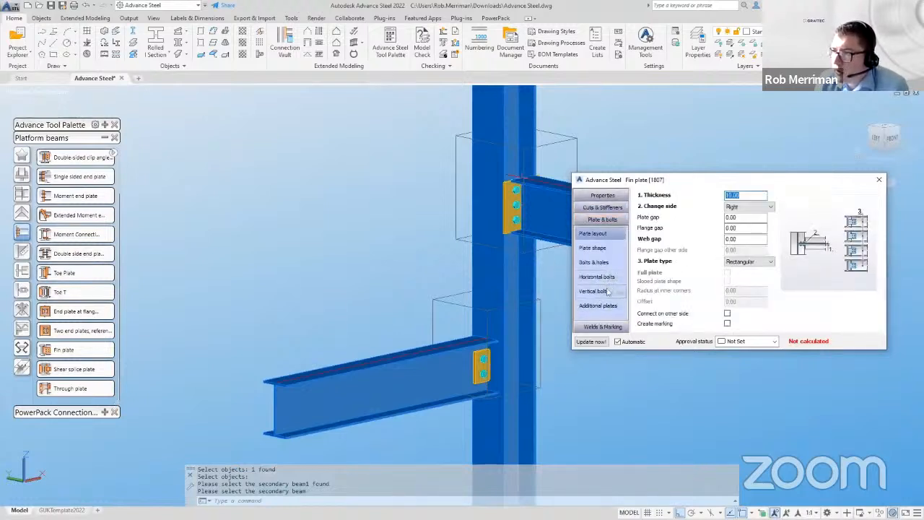
left_click(599, 290)
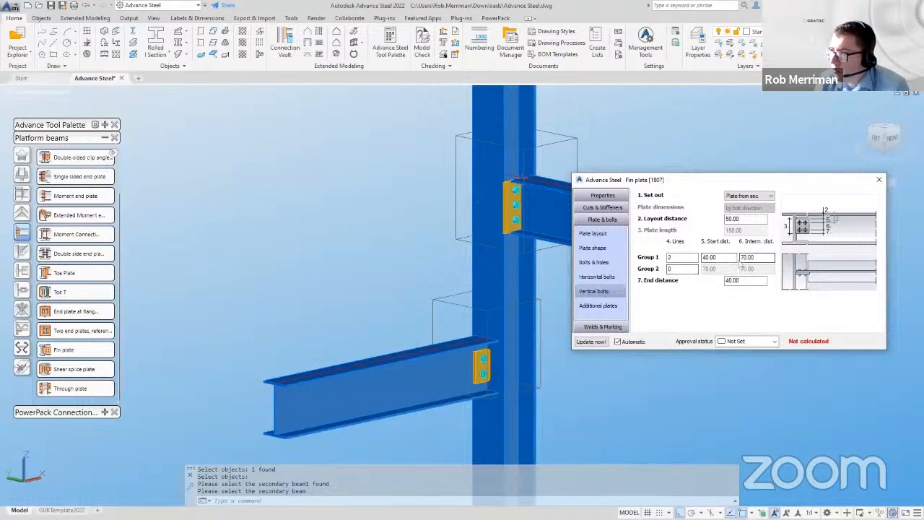
key("Tab")
left_click(747, 196)
left_click(743, 212)
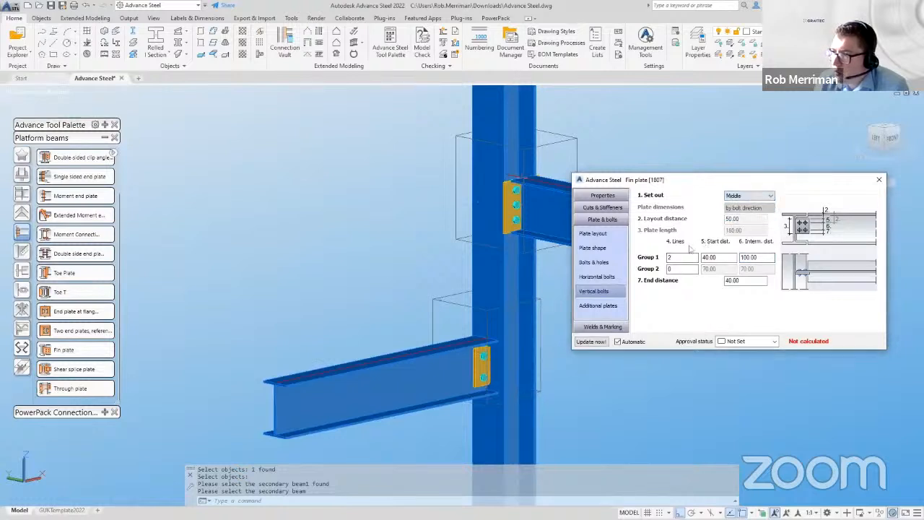
Set the fin plate's corner finish to Default and close the connection settings.
left_click(592, 248)
left_click(766, 197)
left_click(733, 204)
scroll(480, 368, "up", 3)
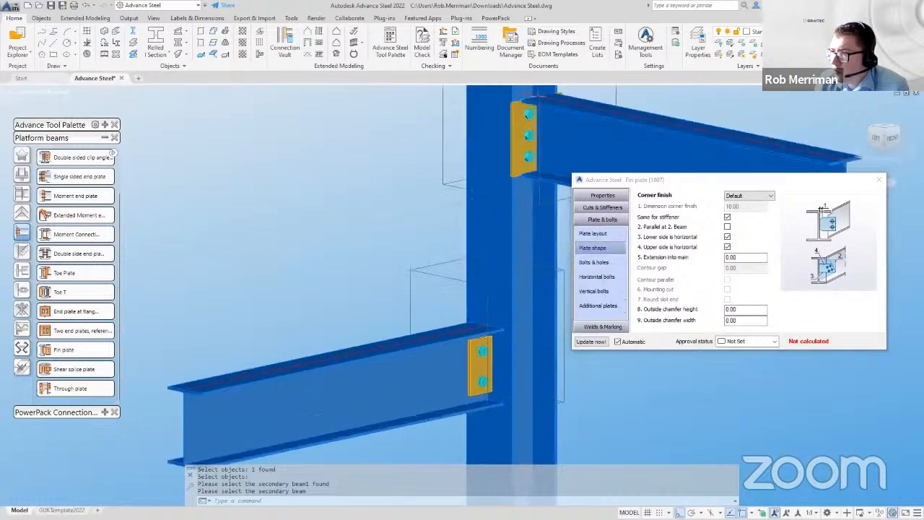
scroll(480, 368, "down", 3)
key("Escape")
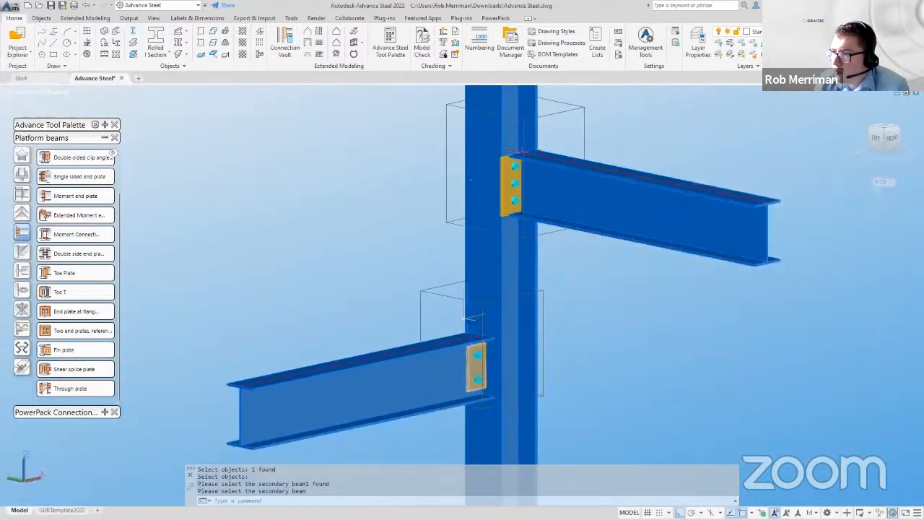
Run a clash check on the whole column and beam assembly.
scroll(482, 332, "down", 2)
scroll(480, 332, "down", 3)
left_click(529, 414)
left_click(459, 200)
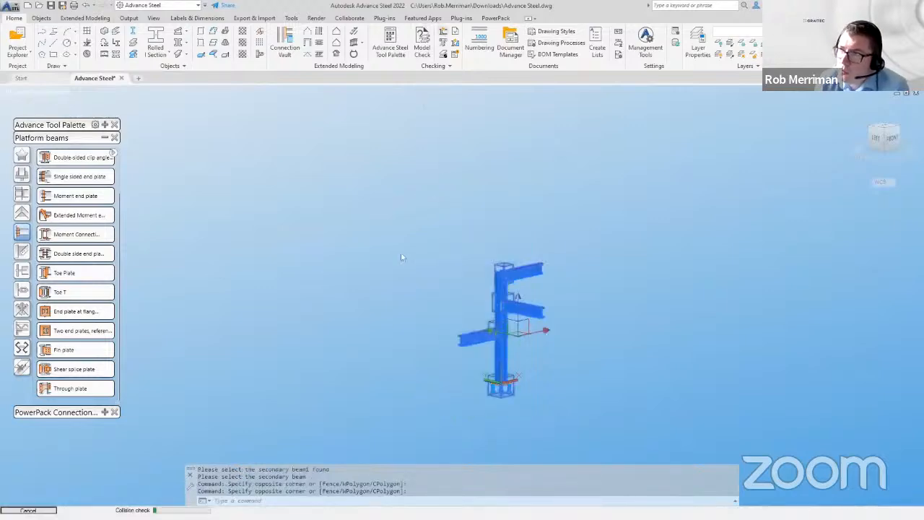
key("Return")
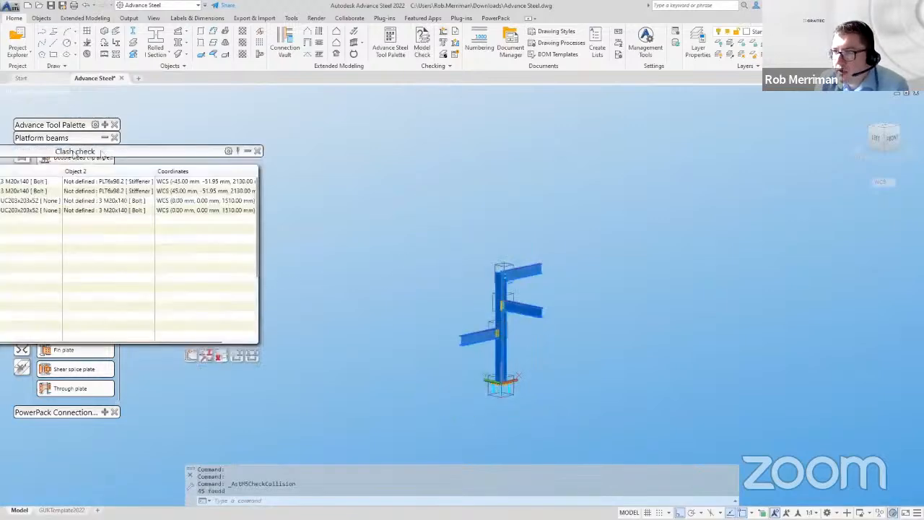
Examine the first listed clash between bolts and stiffener in the model, and close the clash results.
left_click(222, 162)
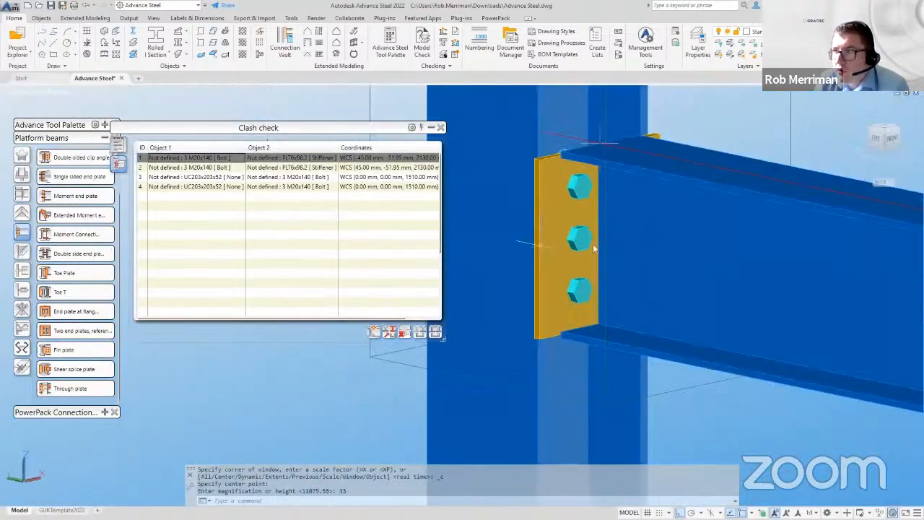
middle_click_drag(594, 249, 570, 230, "shift")
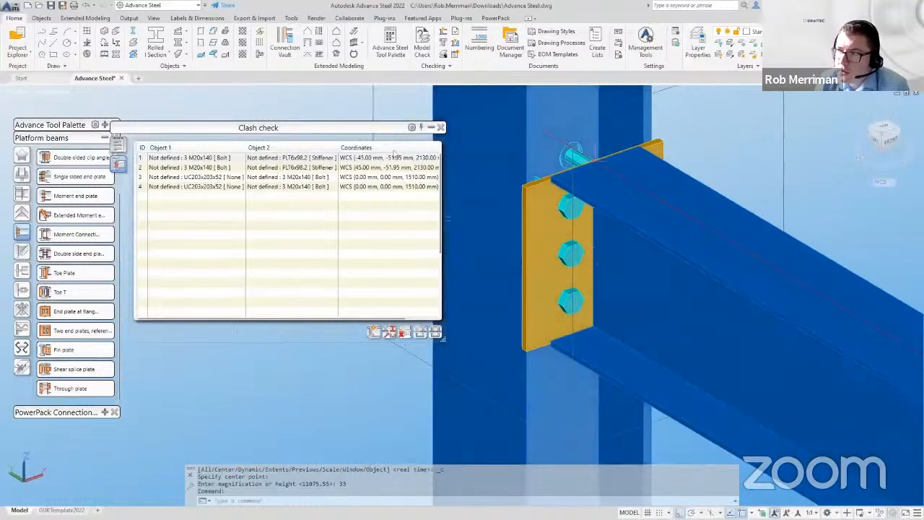
left_click(440, 127)
Set both the corner finish at T and the stiffener corner finish of the Toe T connection to none.
scroll(448, 218, "down", 5)
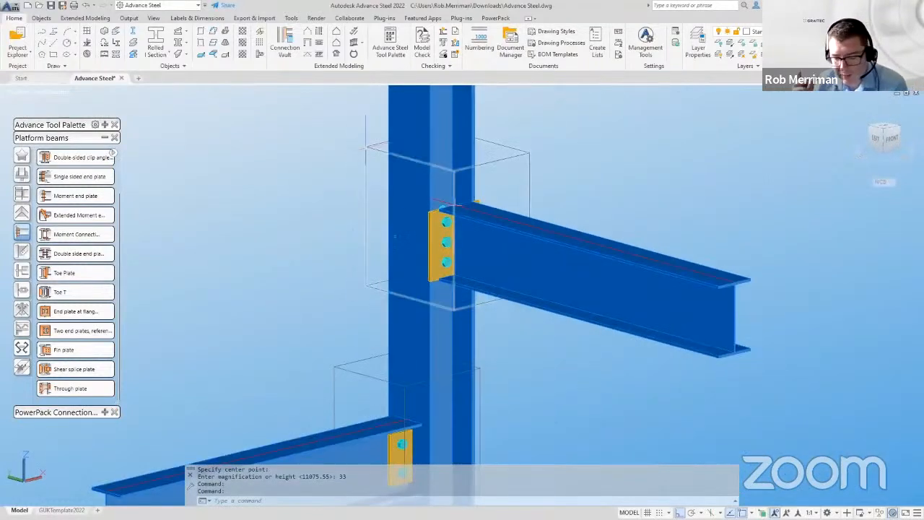
left_click(435, 197)
double_click(435, 198)
left_click(618, 312)
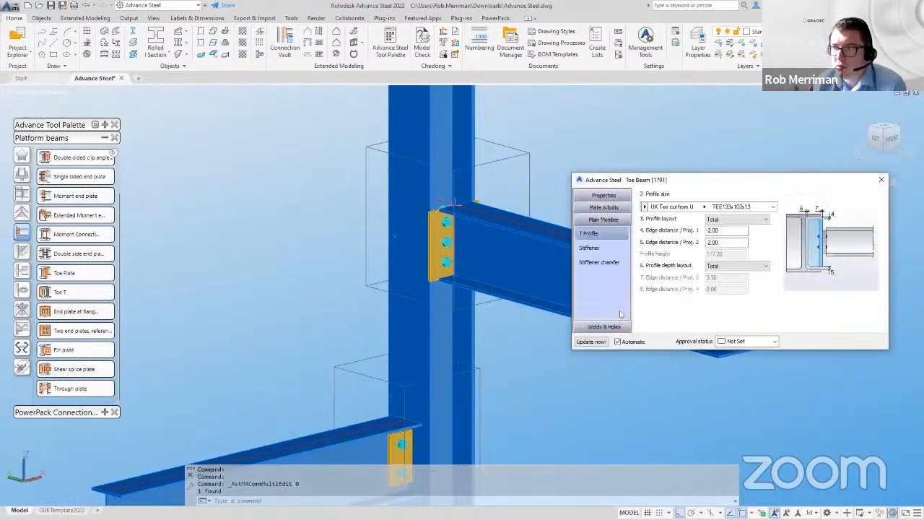
left_click(589, 247)
left_click(754, 196)
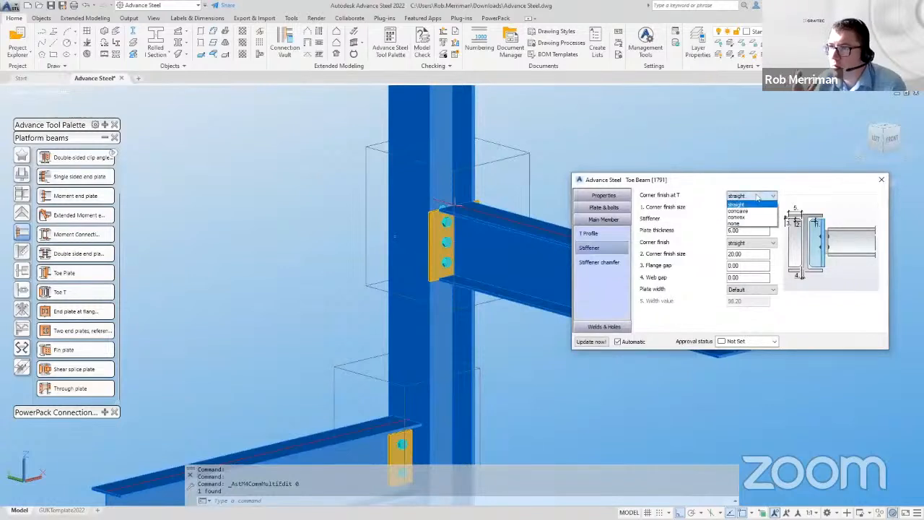
left_click(750, 223)
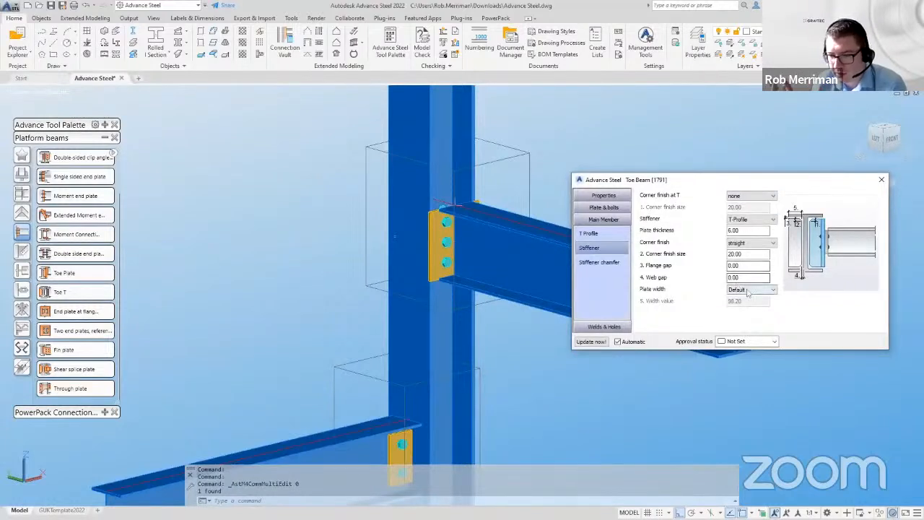
left_click(751, 242)
left_click(750, 270)
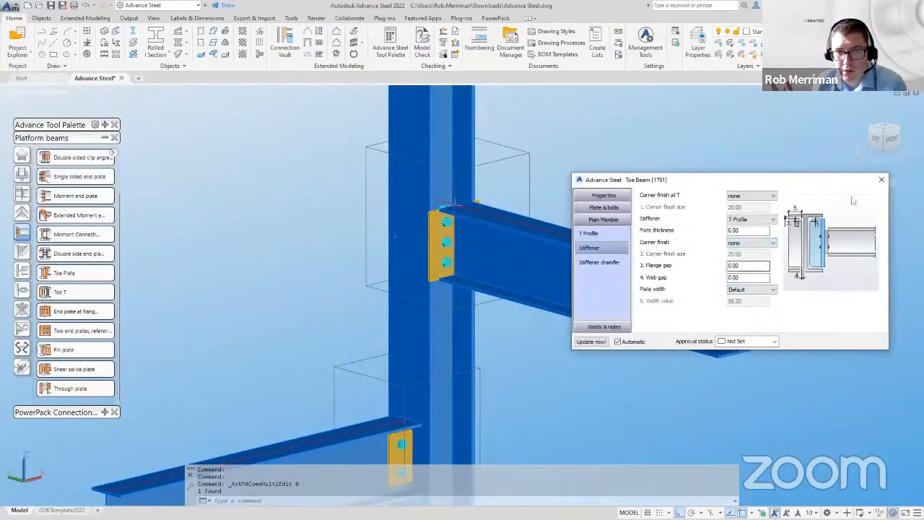
left_click(882, 182)
Remove the stiffener from the Toe T connection by setting its stiffener option to none.
scroll(434, 211, "up", 2)
middle_click_drag(433, 211, 482, 196, "shift")
left_click(464, 203)
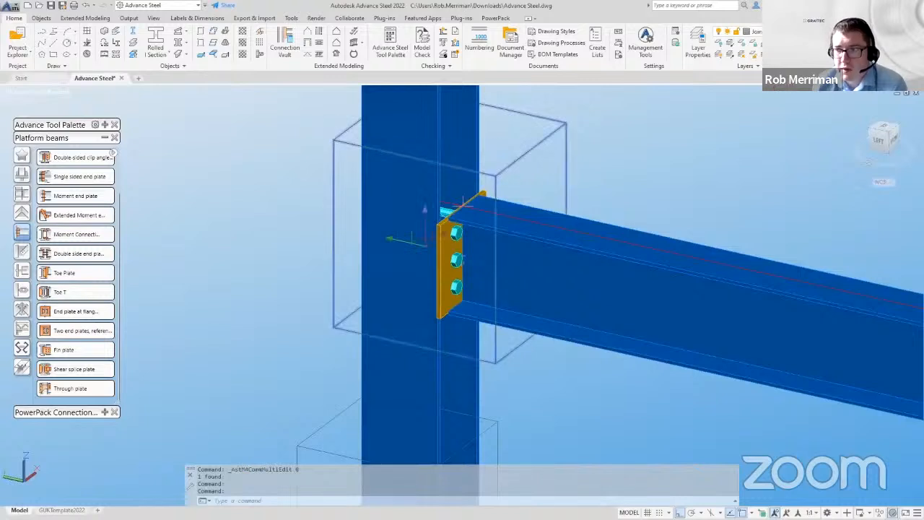
double_click(465, 205)
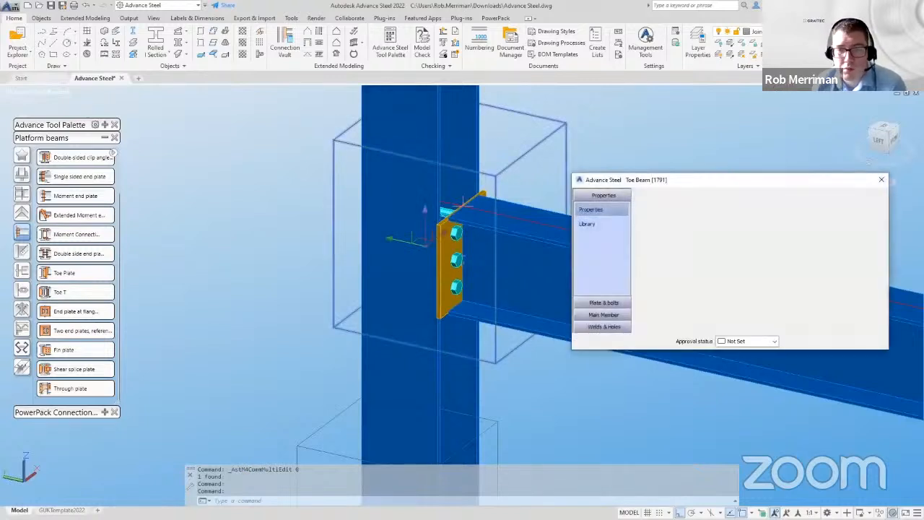
left_click(608, 316)
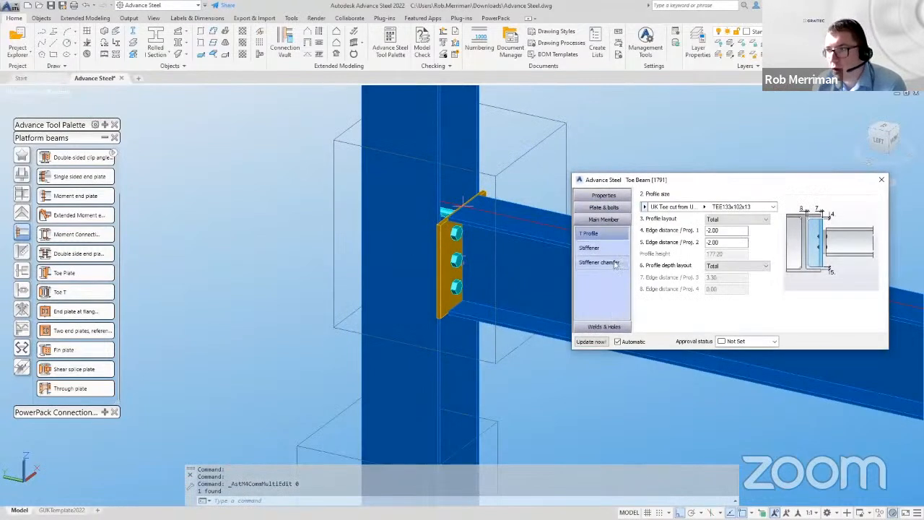
left_click(591, 248)
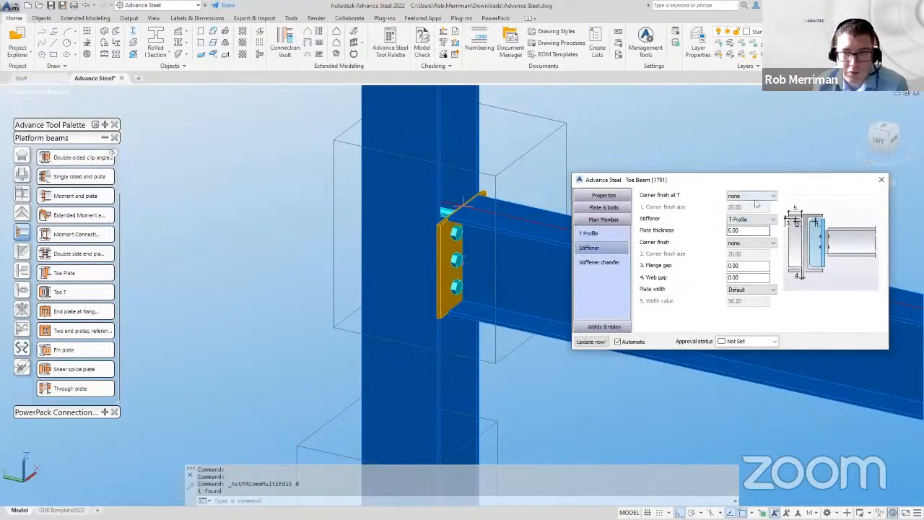
left_click(749, 219)
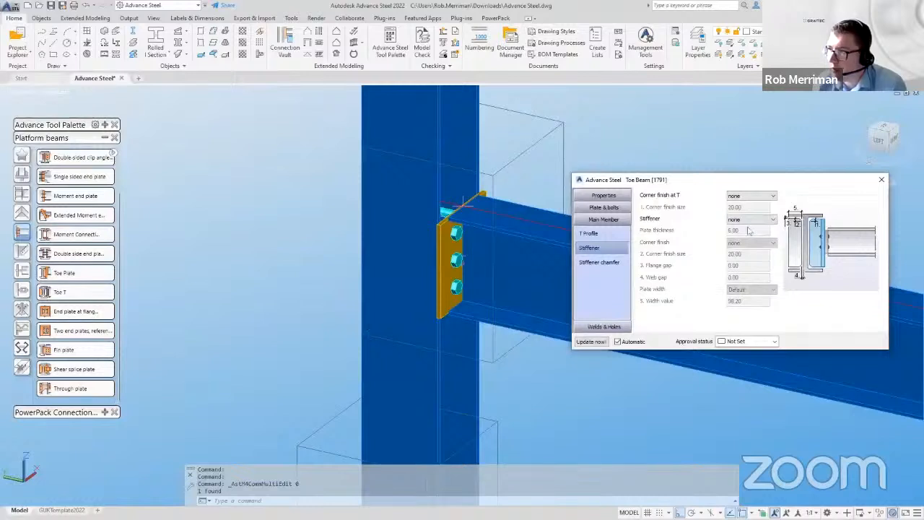
left_click(881, 179)
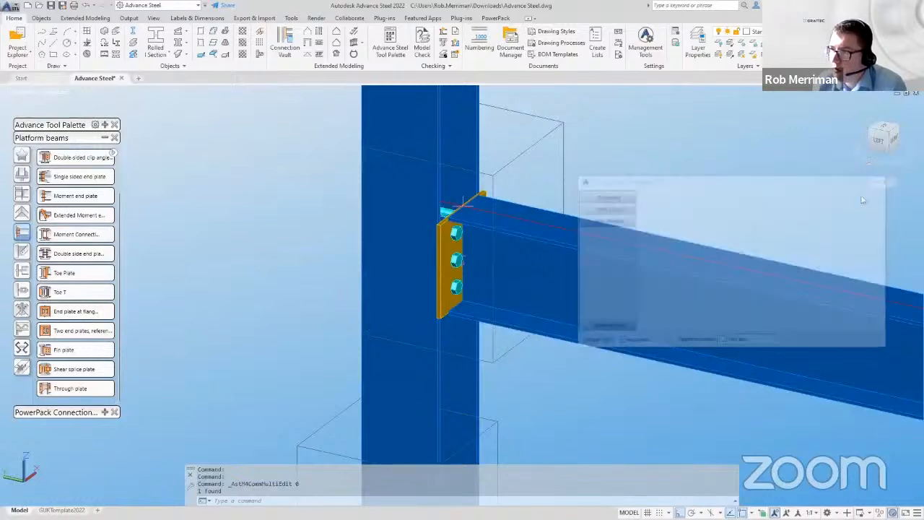
middle_click_drag(710, 208, 689, 195)
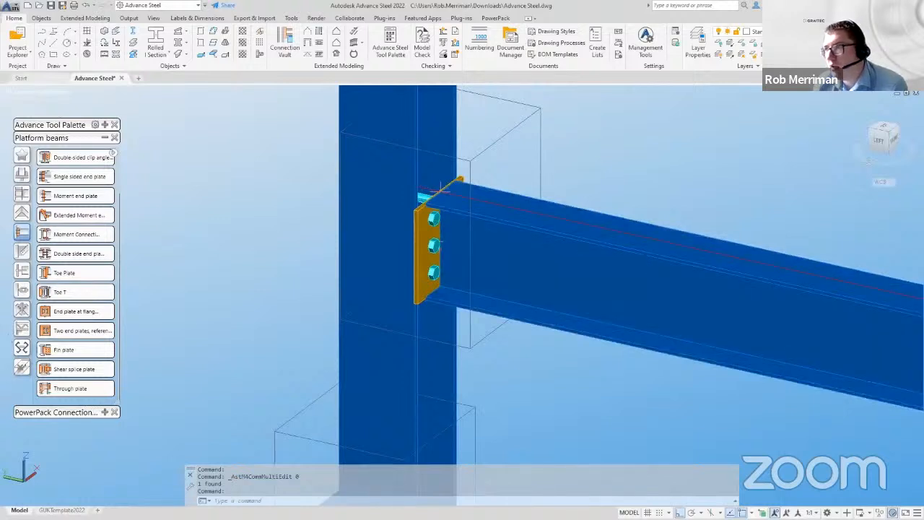
Run a clash check on the column and beam parts around the Toe Plate connection, and locate the first listed clash in the model.
double_click(441, 186)
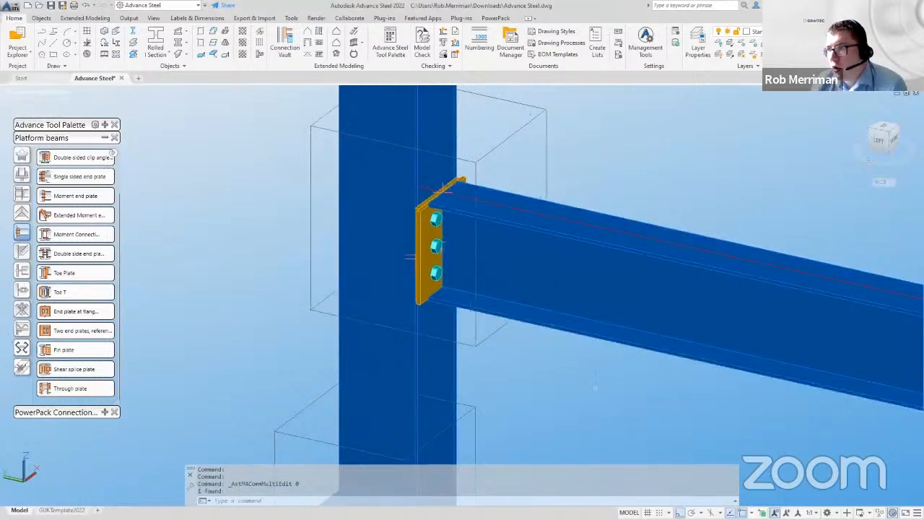
left_click(620, 381)
left_click(412, 192)
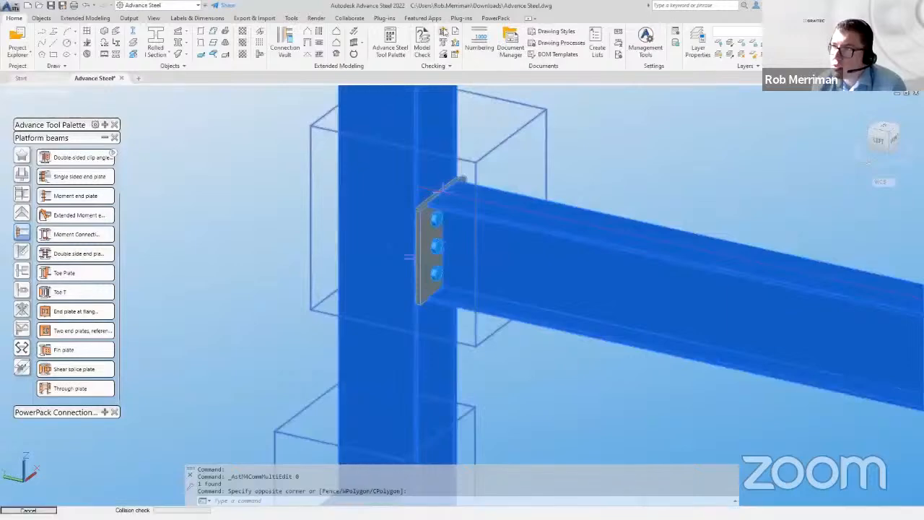
left_click(443, 32)
left_click(275, 159)
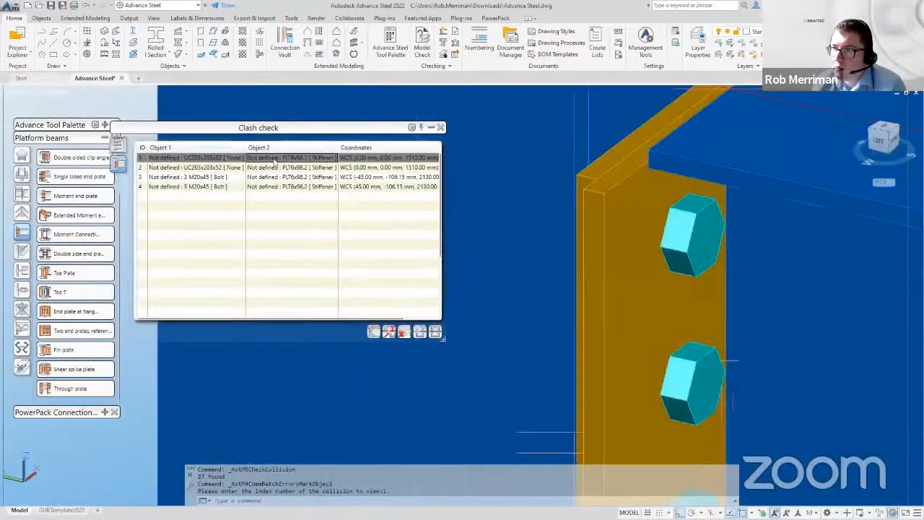
left_click(440, 127)
Set both the stiffener at T side and the stiffener opposite side of the Toe Plate connection to none.
scroll(383, 270, "down", 5)
mouse_move(458, 260)
middle_mouse_down("shift")
mouse_move(426, 310)
mouse_move(456, 271)
mouse_move(447, 266)
middle_mouse_up("shift")
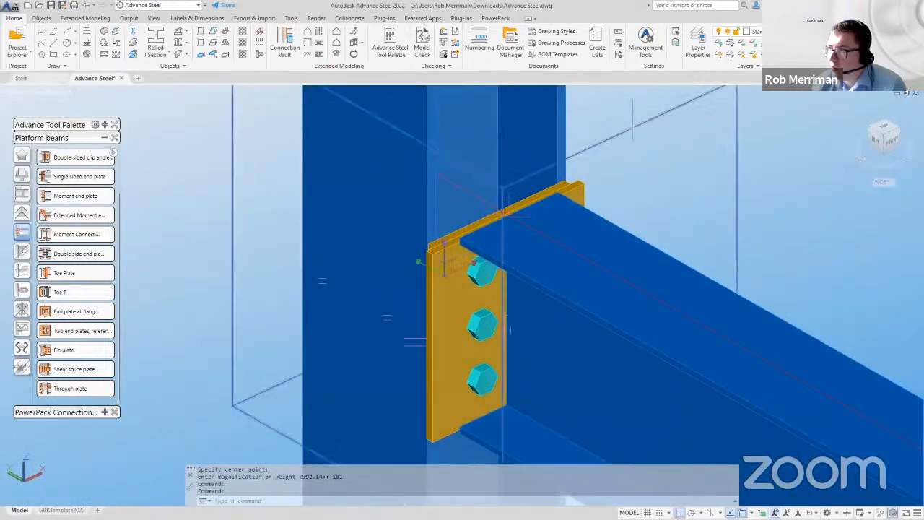
double_click(446, 266)
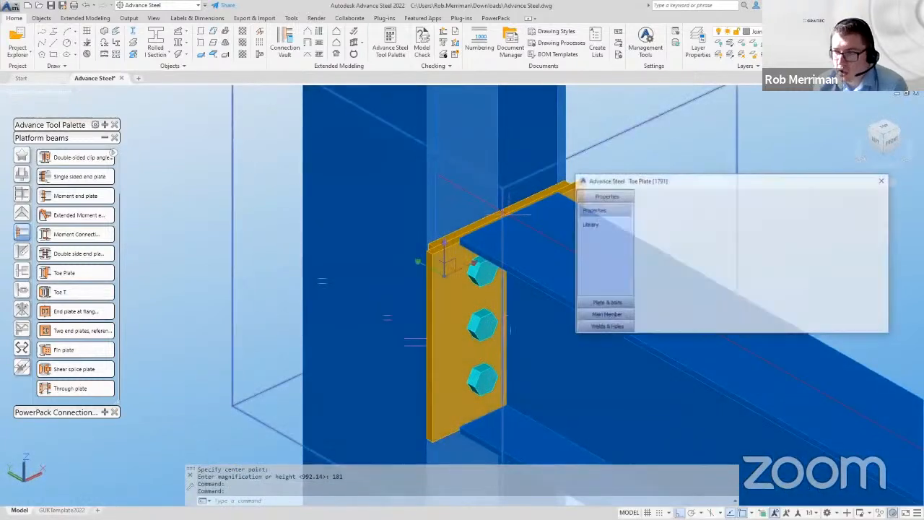
left_click(614, 315)
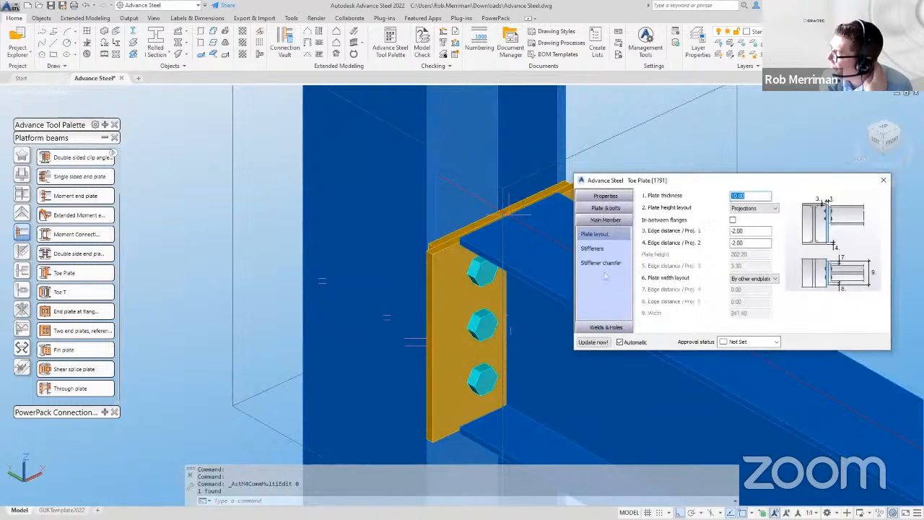
left_click(605, 249)
left_click(752, 196)
left_click(752, 206)
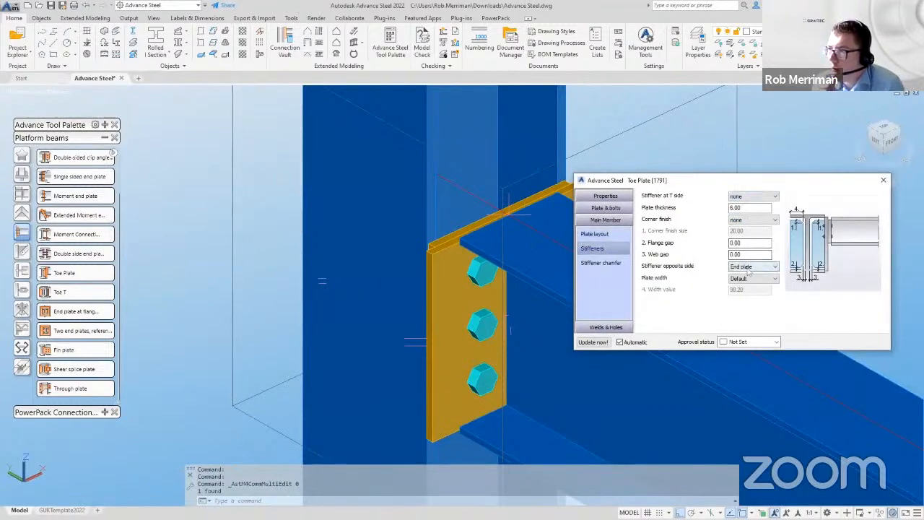
left_click(752, 266)
left_click(750, 281)
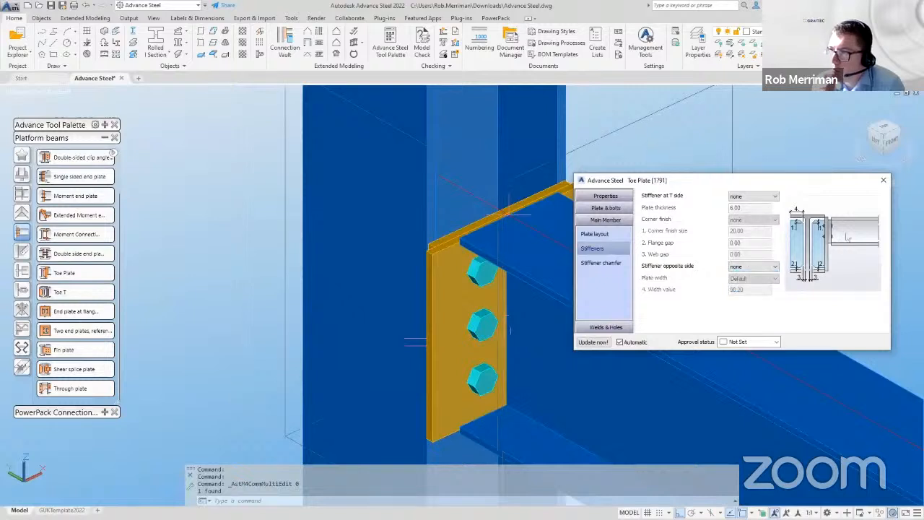
left_click(882, 180)
Rerun the clash check on the whole column and beam model and review its latest notification.
left_click(421, 42)
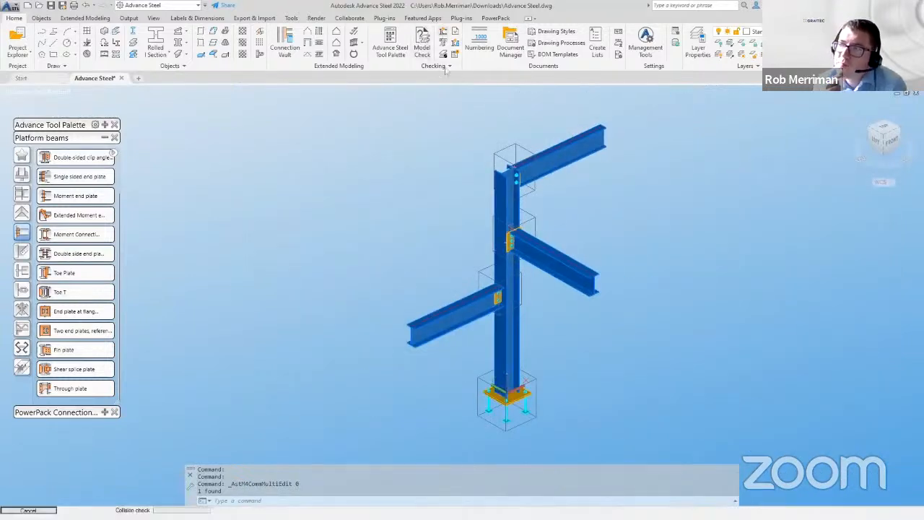
left_click(232, 185)
left_click(232, 179)
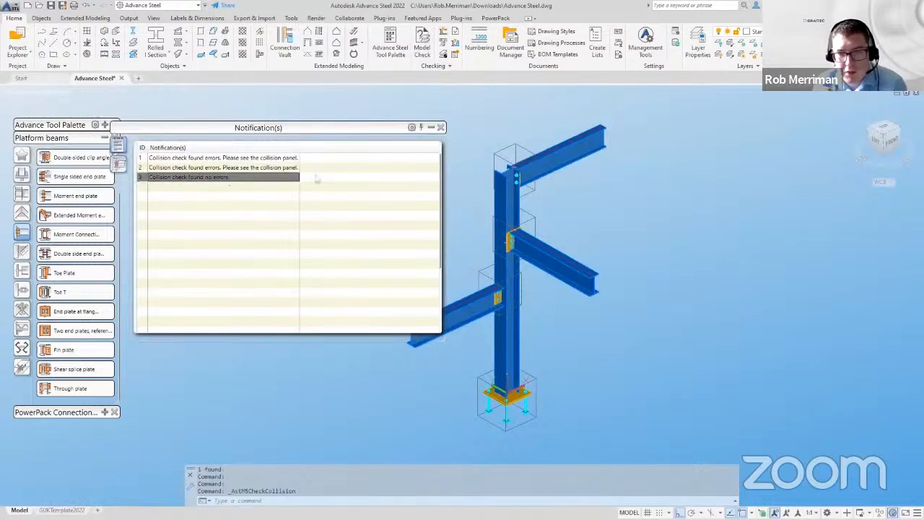
left_click(440, 127)
key("Escape")
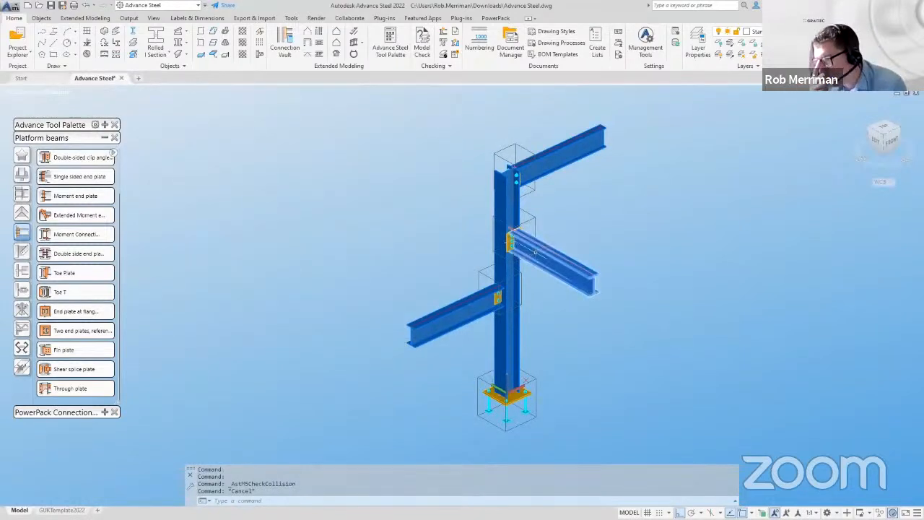
middle_click_drag(534, 253, 328, 211, "shift")
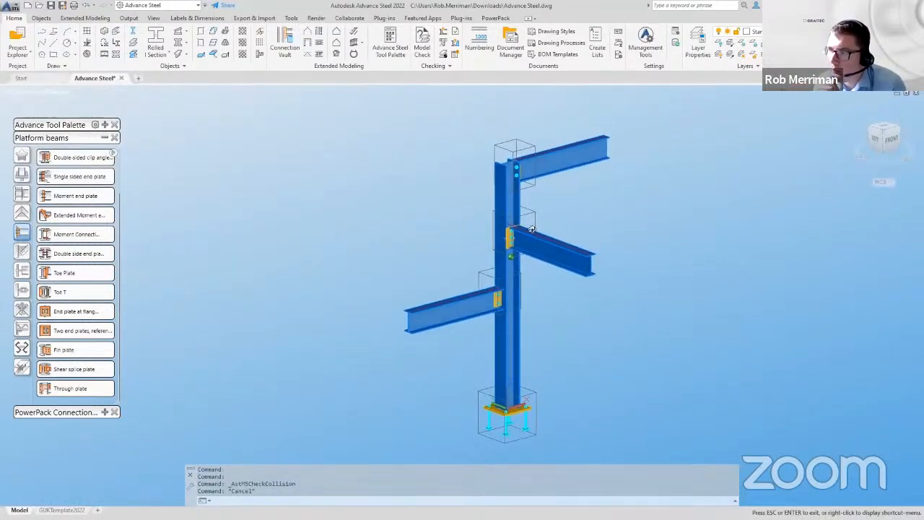
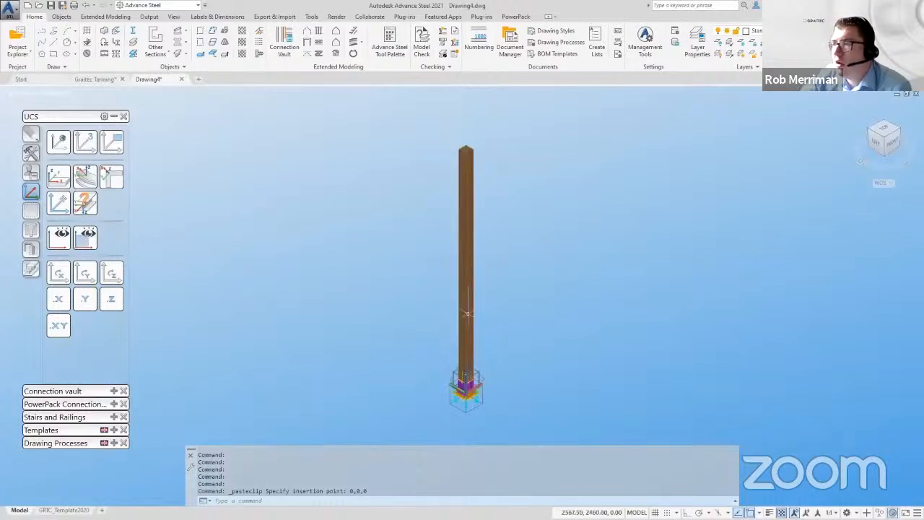
View the glulam column's base connection from the front and switch the visual style to 2D Wireframe.
scroll(466, 387, "up", 8)
middle_click_drag(472, 386, 462, 352, "shift")
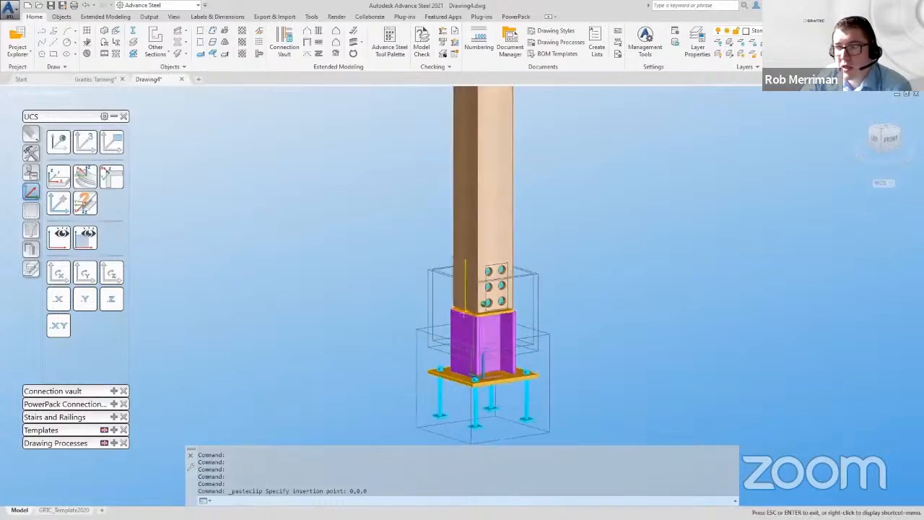
left_click(59, 93)
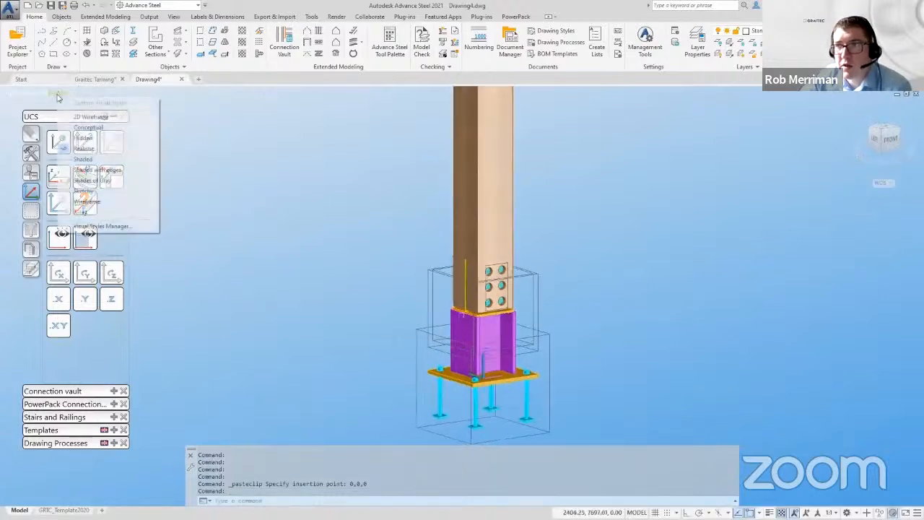
left_click(86, 118)
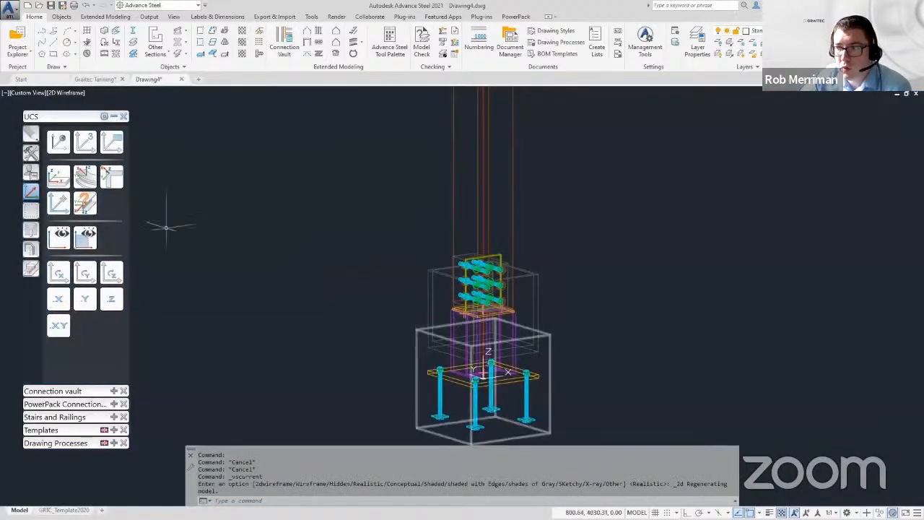
Run a clash check on the glulam column and all of its base connection parts.
scroll(389, 190, "down", 2)
left_click(591, 400)
left_click(339, 184)
left_click(444, 35)
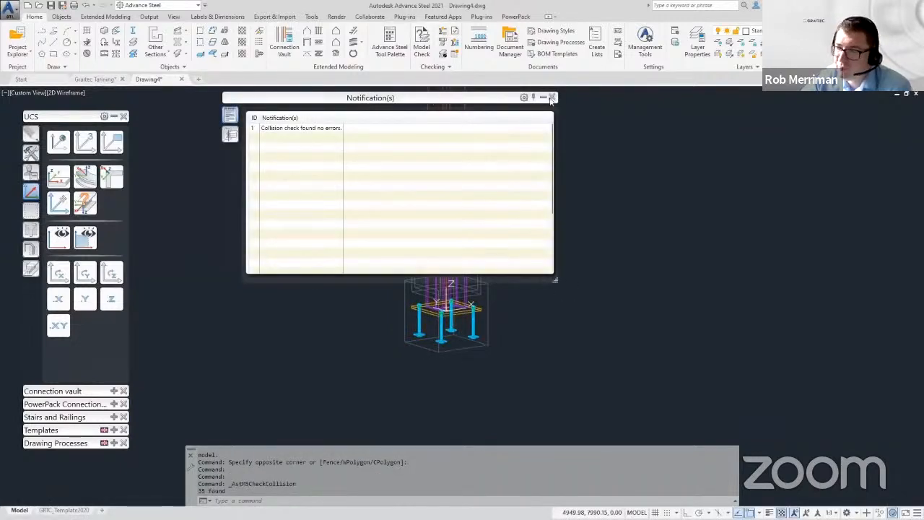
left_click(551, 97)
Mark the parts connected to the plate on top of the steel stub at the column base.
left_click(30, 210)
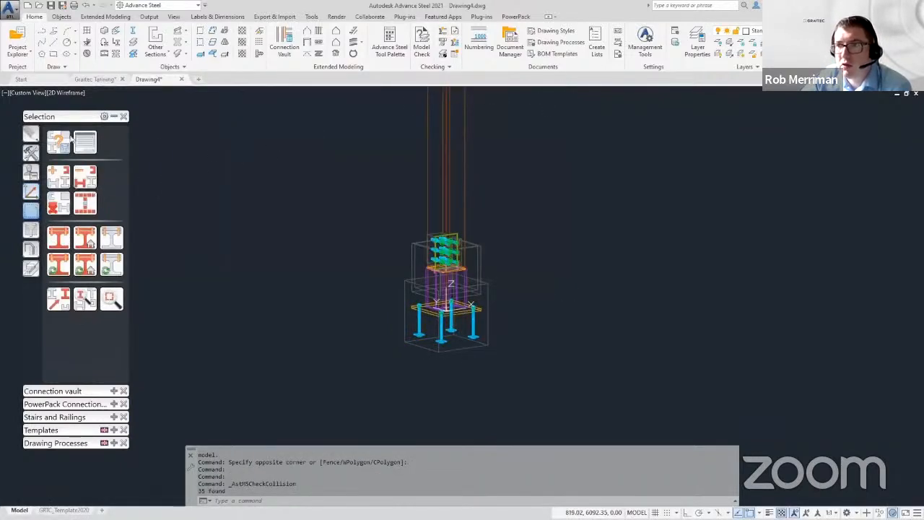
left_click(84, 263)
scroll(467, 277, "up", 3)
left_click(469, 270)
left_click(464, 268)
right_click(464, 267)
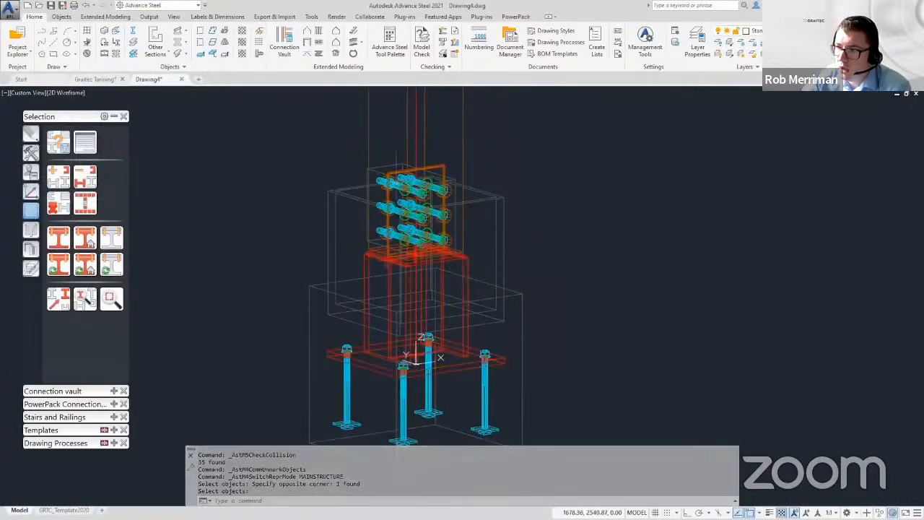
Set the model role of the vertical bolted plate inside the glulam column to Fin Plate, and unmark the highlighted parts.
scroll(375, 170, "up", 5)
double_click(498, 157)
left_click(547, 204)
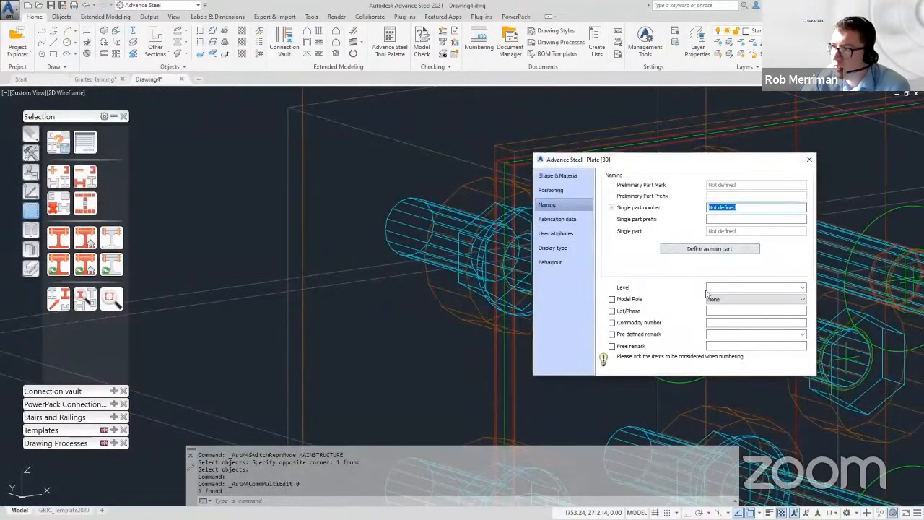
left_click(718, 298)
key("f")
key("Return")
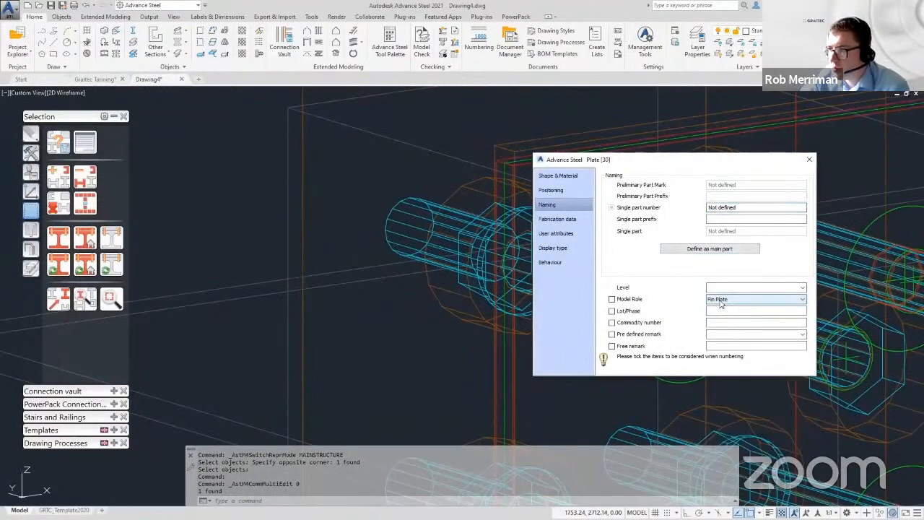
key("Escape")
scroll(540, 209, "down", 6)
scroll(458, 220, "down", 3)
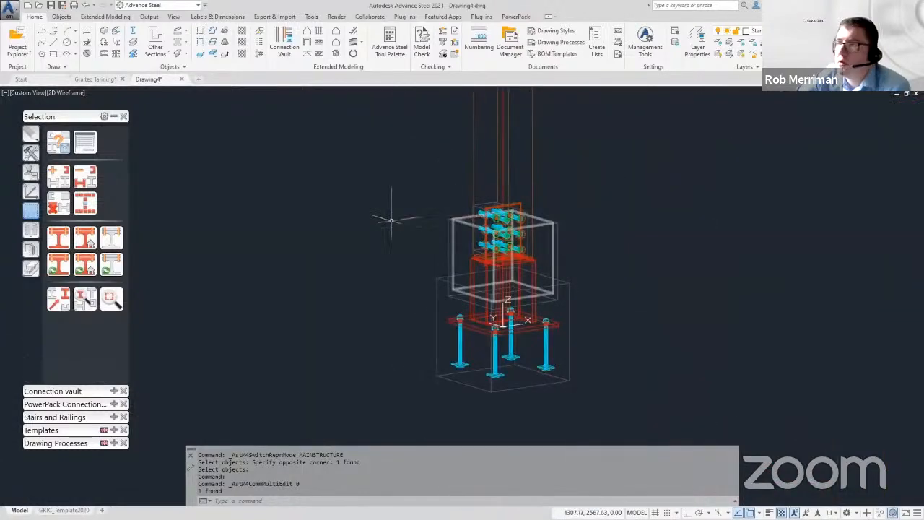
left_click(85, 202)
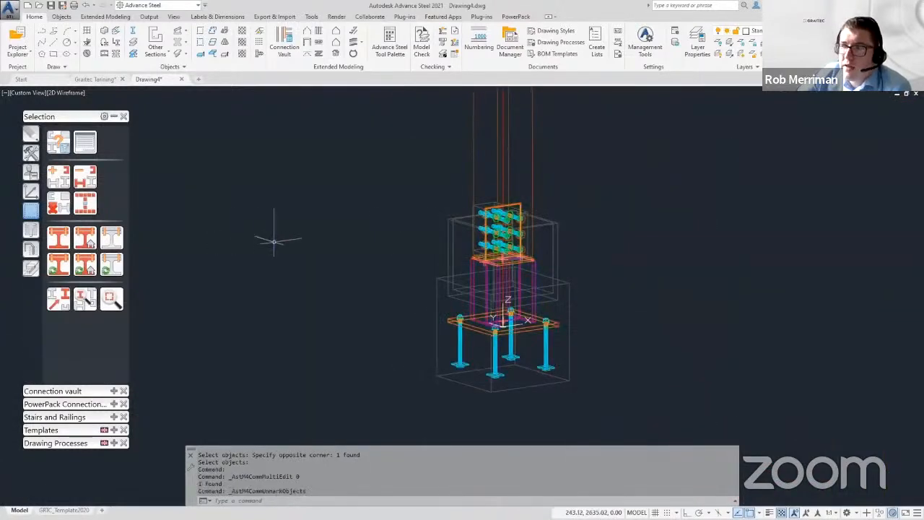
Start a new custom connection template defined by 1 beam with end, using the glulam column as its driver.
left_click(30, 152)
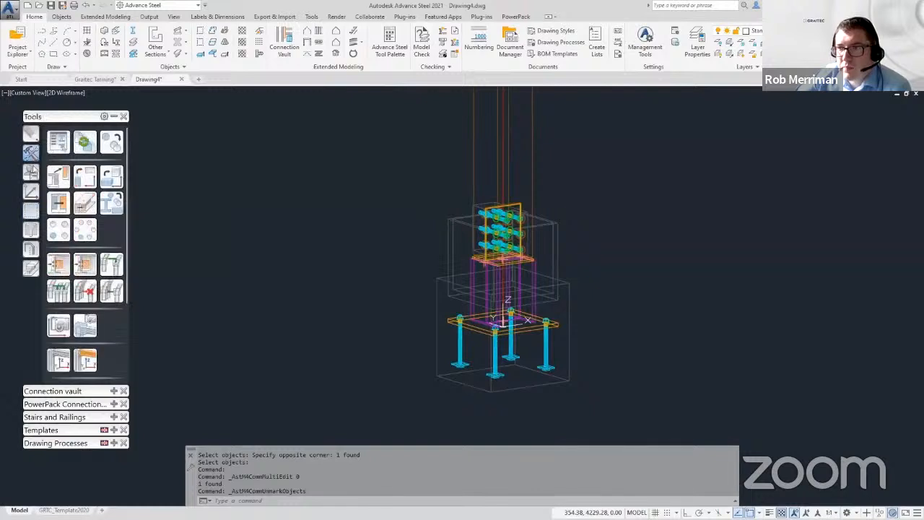
left_click(30, 171)
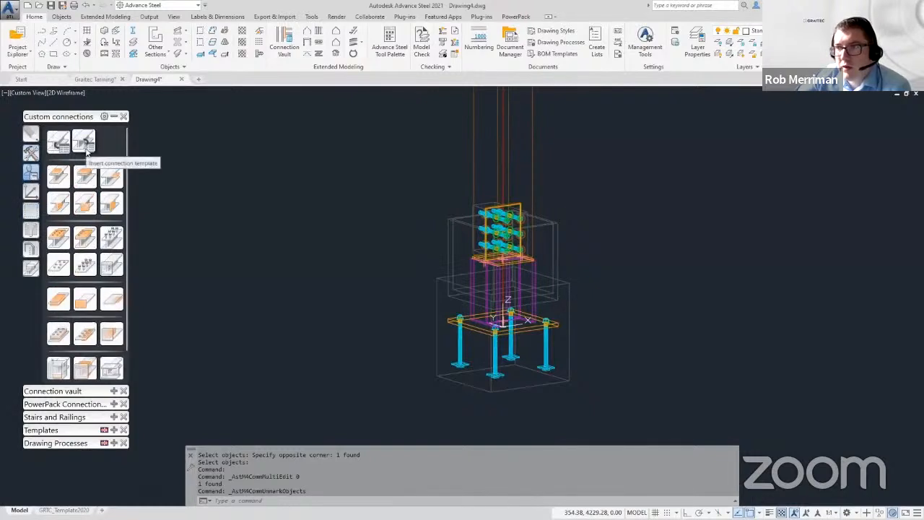
left_click(58, 147)
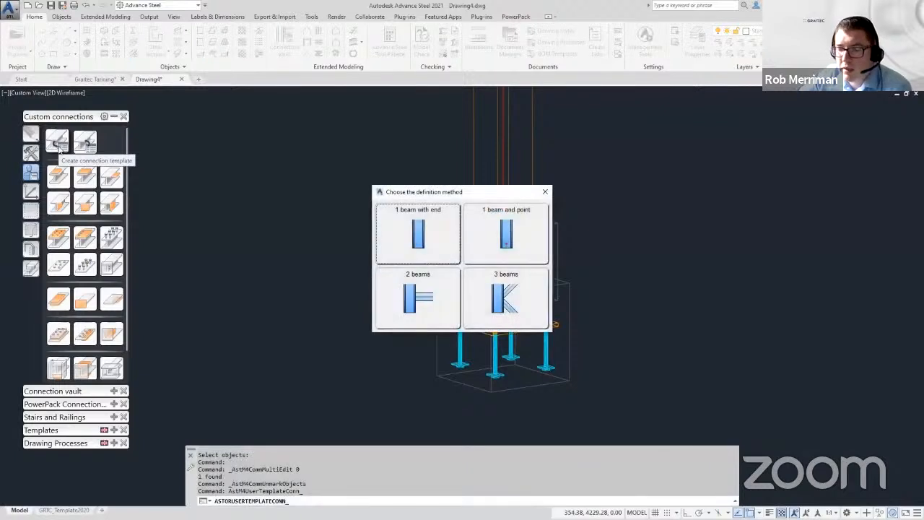
left_click(423, 250)
left_click(509, 199)
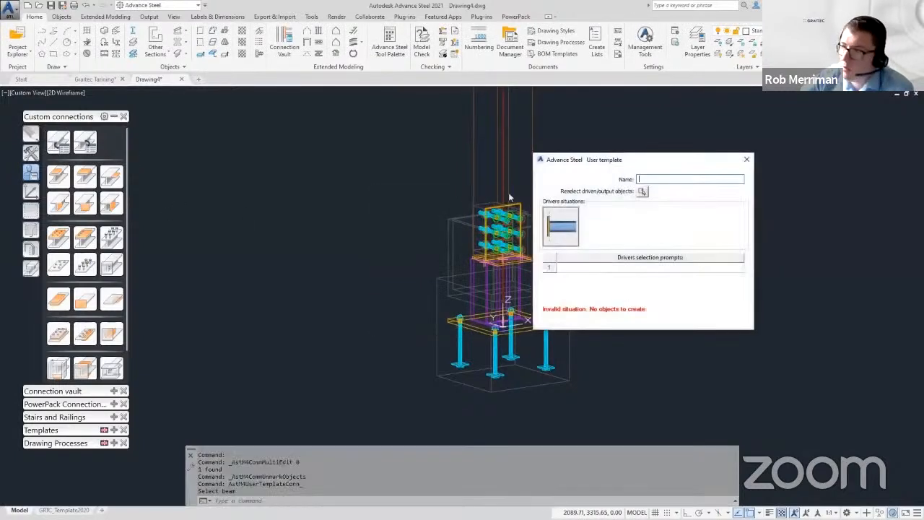
Name the connection template "240 Glulam Base" and set its driver selection prompt to "Glulam column".
type("240")
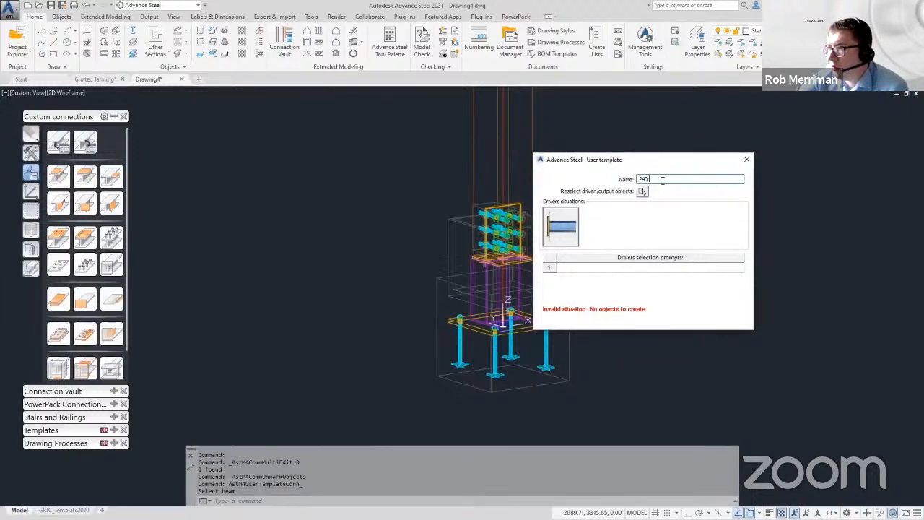
type(" gLUlulam Be")
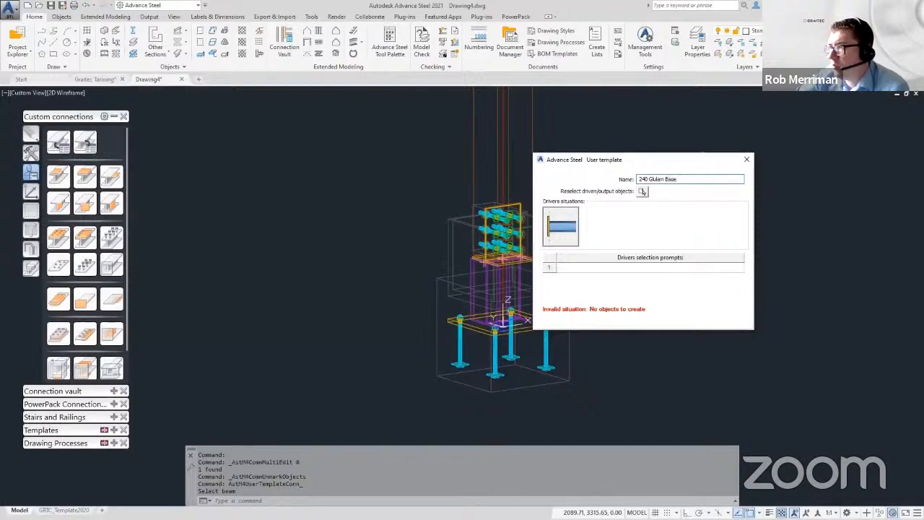
left_click(645, 268)
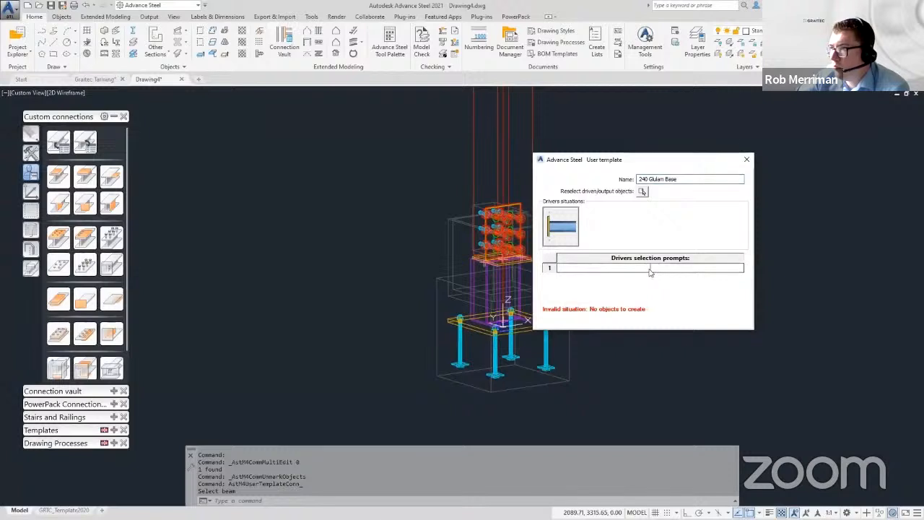
type("Gly")
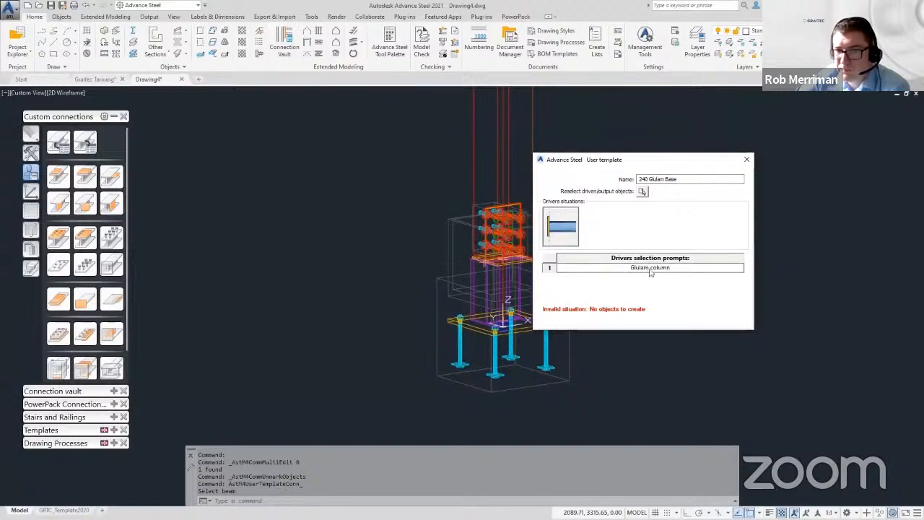
Assign all the base connection parts as the template's output objects, leaving out one object near the base plate's centre, and finish the template.
left_click(642, 191)
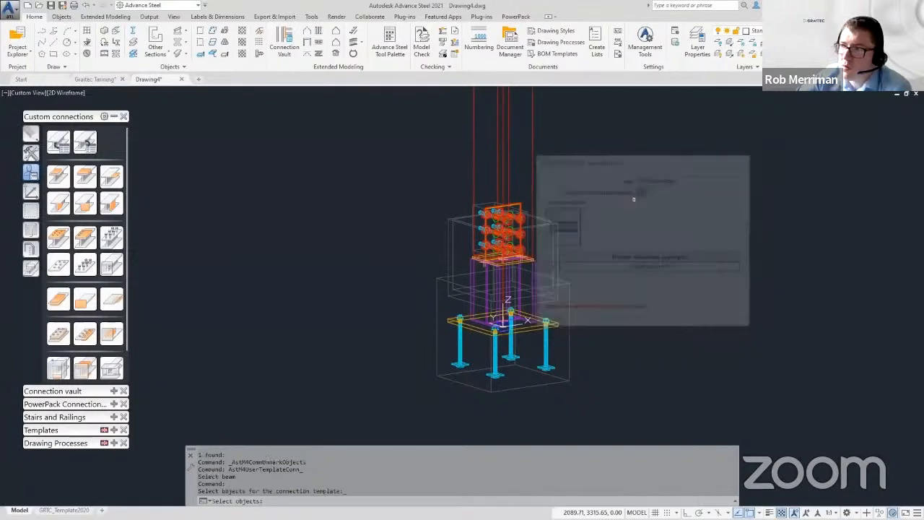
left_click(335, 148)
left_click(643, 410)
scroll(514, 315, "up", 8)
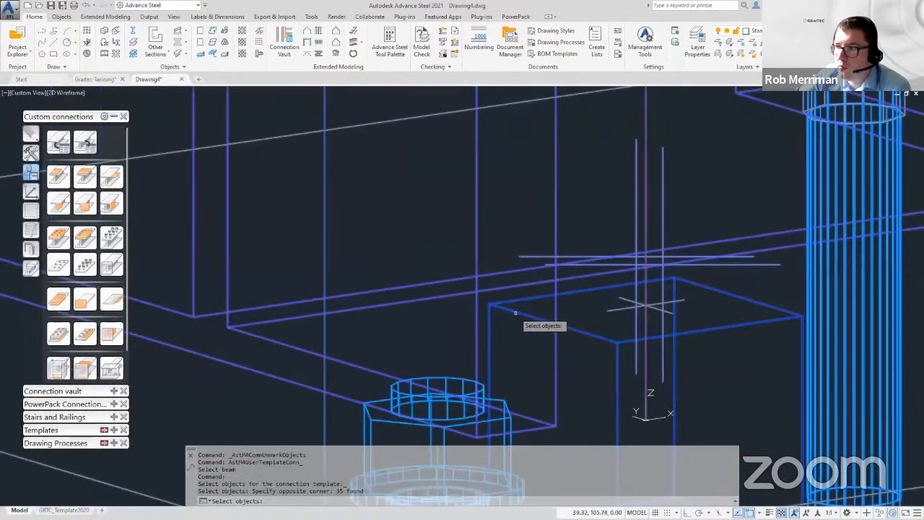
left_click(514, 334, "shift")
scroll(505, 318, "down", 8)
key("Return")
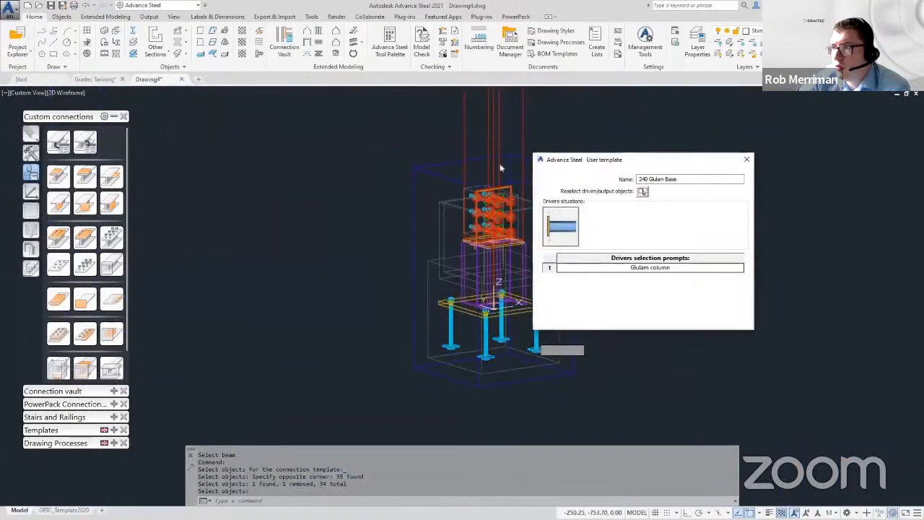
left_click(747, 159)
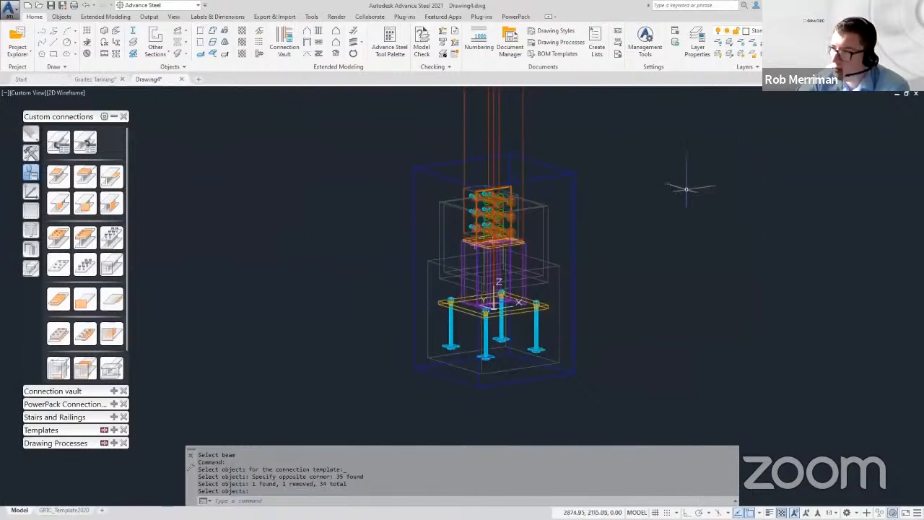
Save the template drawing as "Timber Connections" in the GBR Shared ConnectionTemplates folder and close it.
left_click(50, 5)
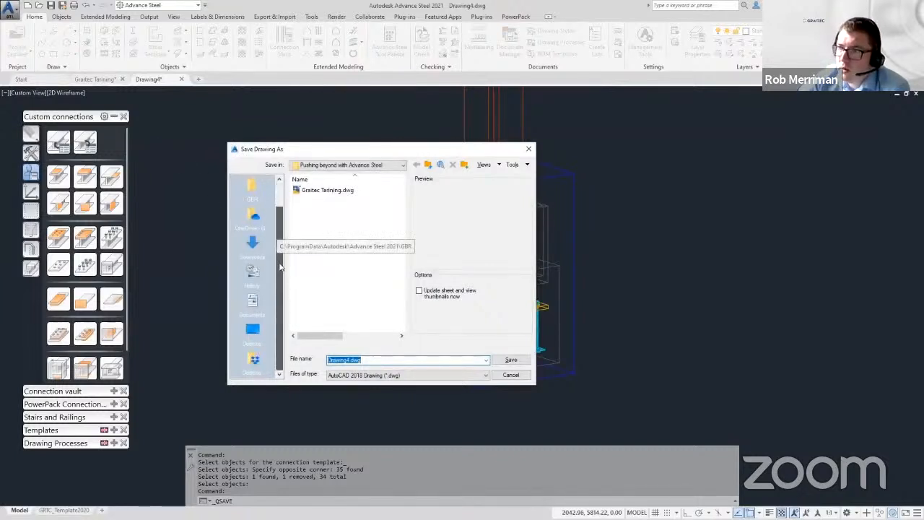
left_click(252, 216)
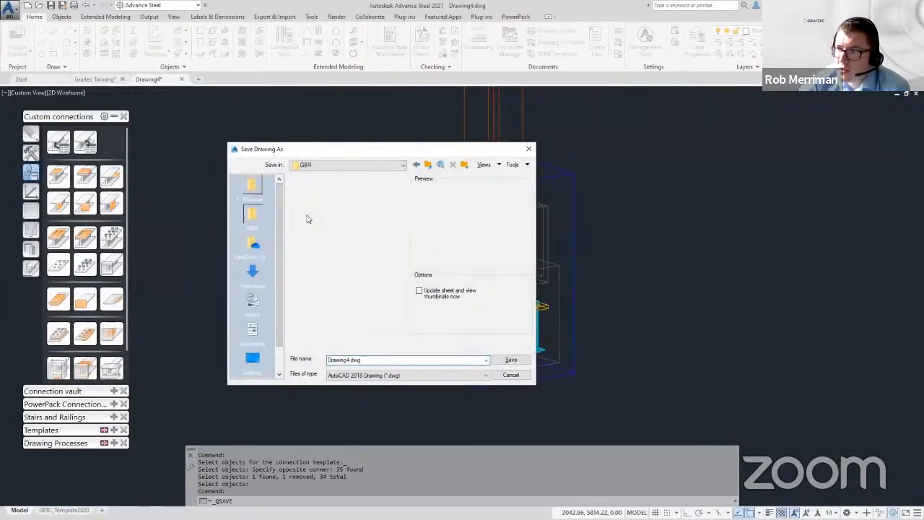
left_click(335, 166)
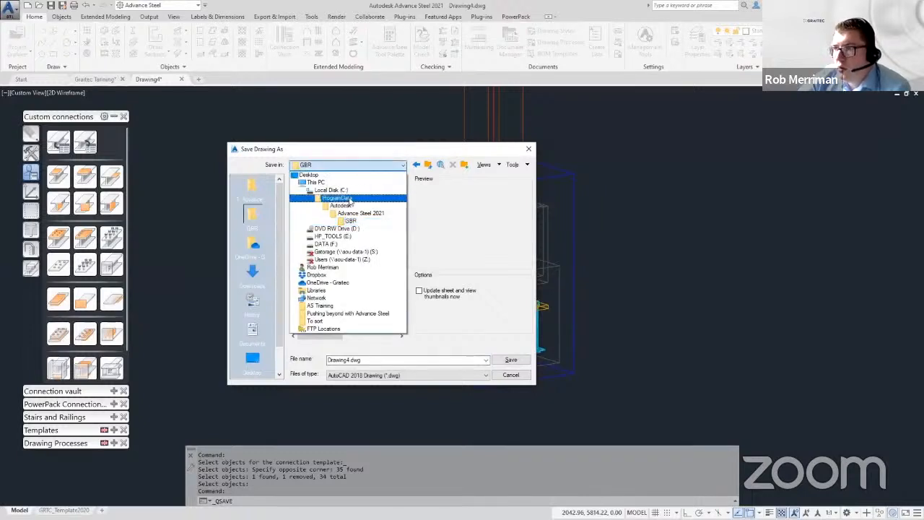
left_click(374, 221)
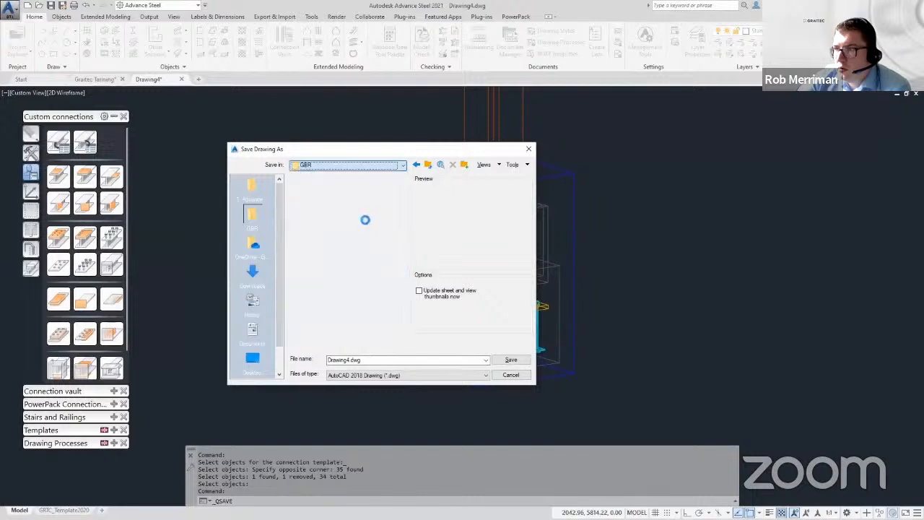
double_click(322, 254)
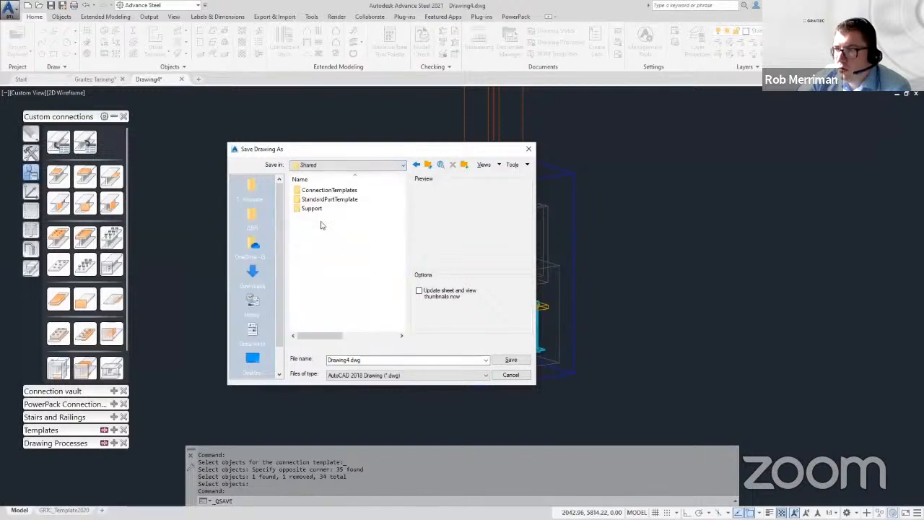
double_click(321, 190)
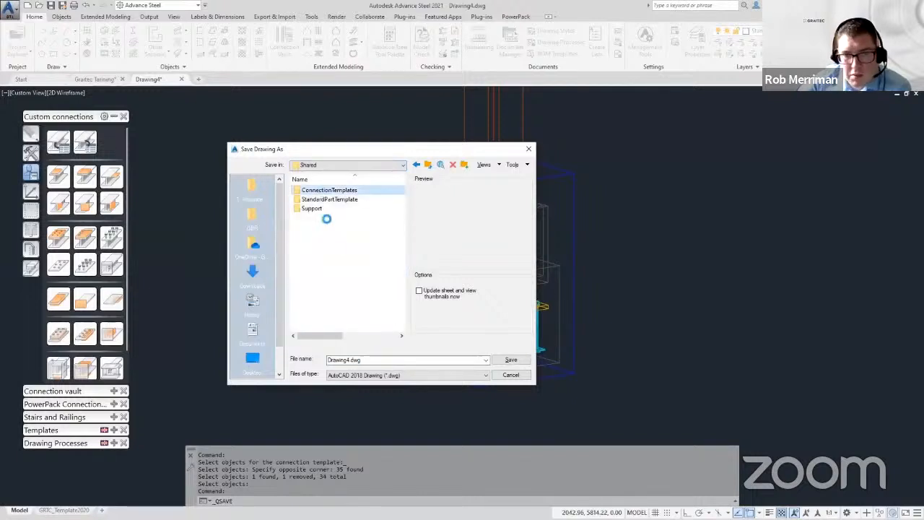
double_click(344, 360)
type("Timber Co")
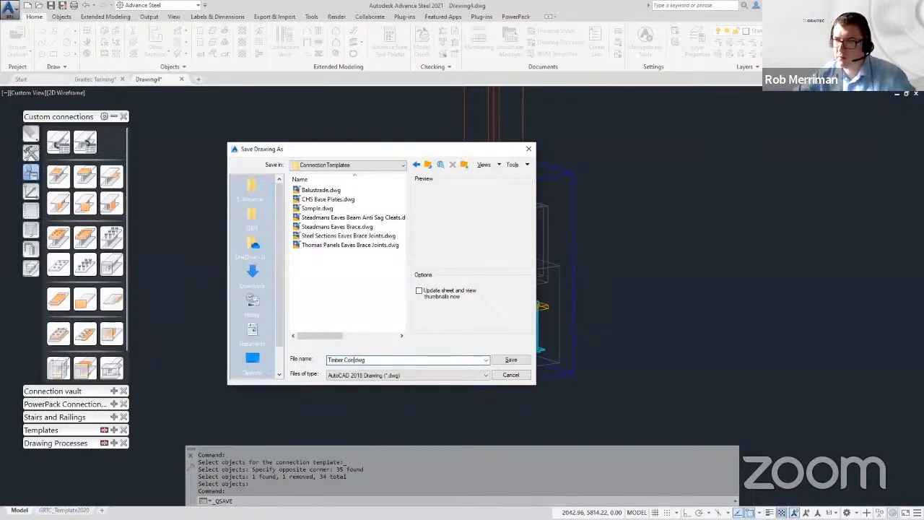
type("nnections")
key("Return")
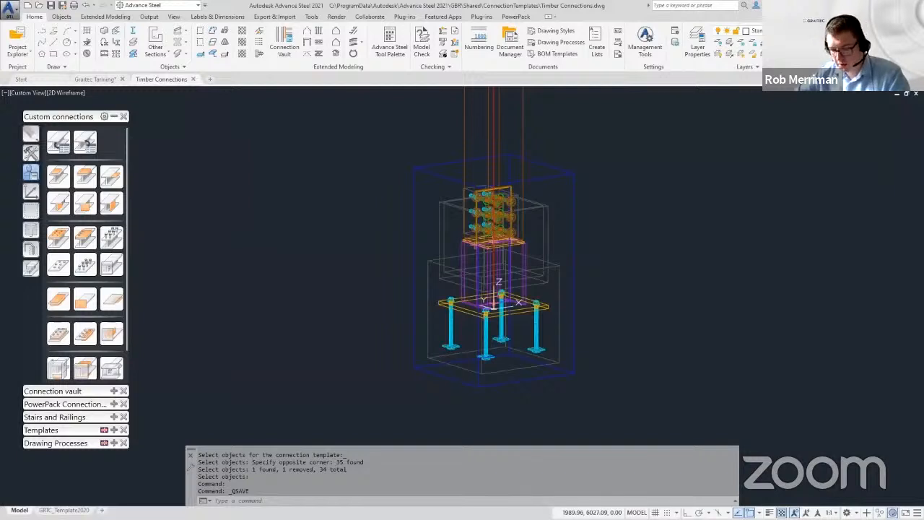
left_click(193, 79)
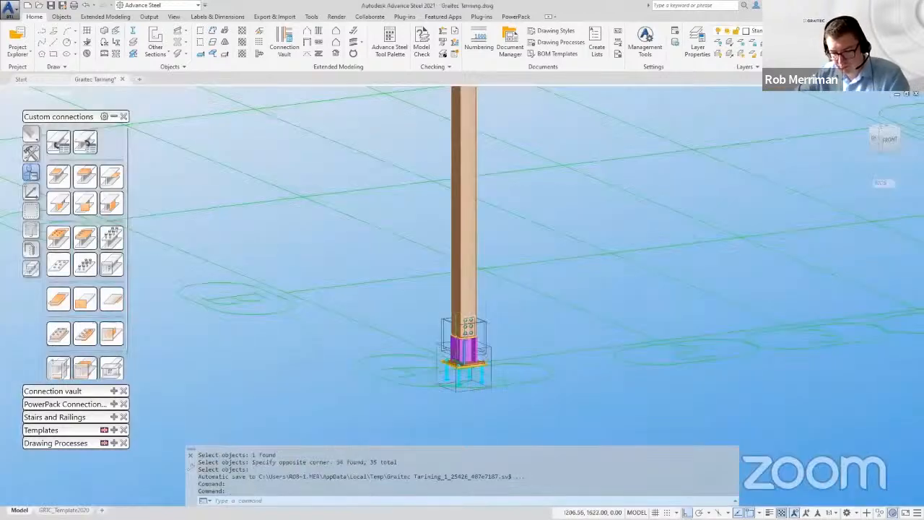
Delete all the original base connection parts around the glulam column's foot.
scroll(444, 327, "up", 2)
left_click(401, 269)
scroll(401, 269, "down", 3)
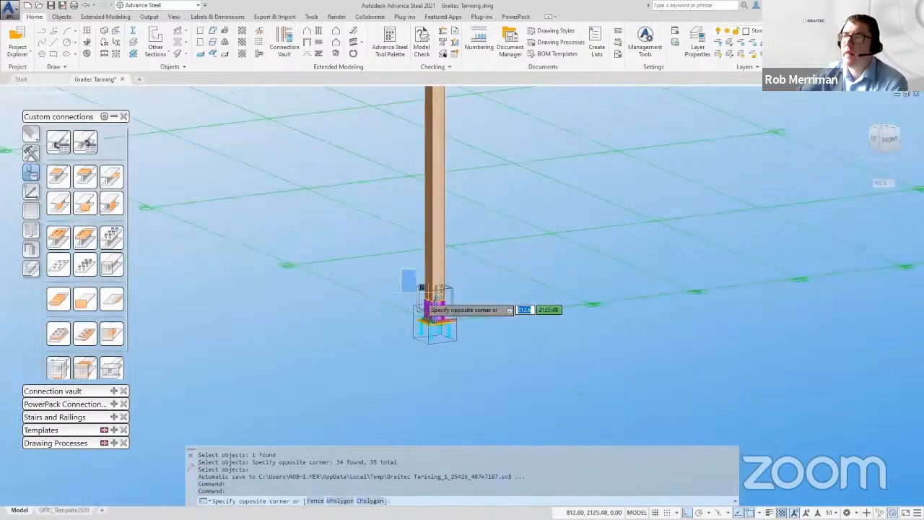
left_click(497, 362)
key("Delete")
Display the glulam column's features and delete the cut feature at its lower end.
middle_click_drag(433, 318, 447, 289, "shift")
left_click(563, 248)
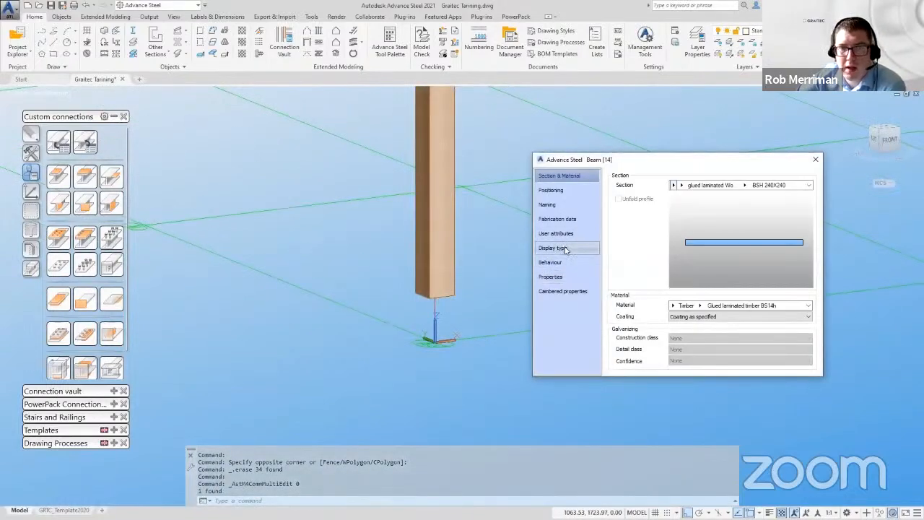
left_click(614, 229)
key("Escape")
left_click(472, 290)
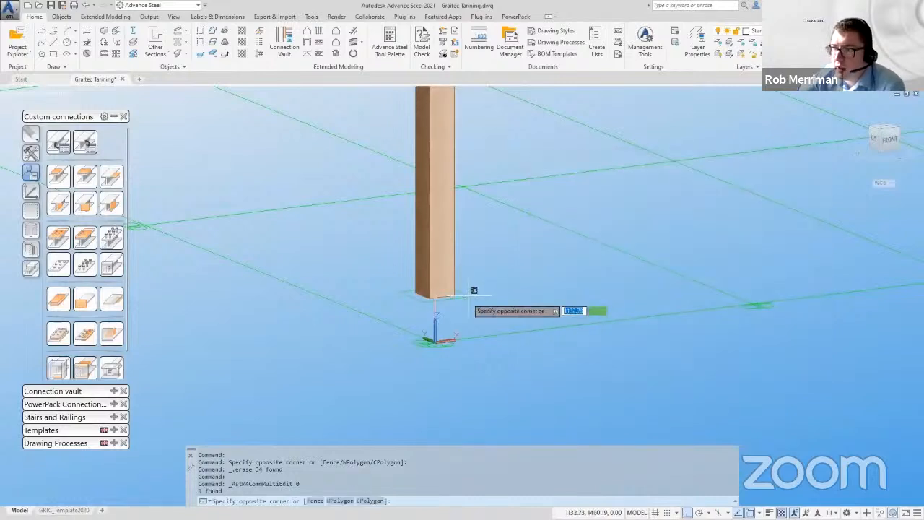
left_click(466, 303)
key("Delete")
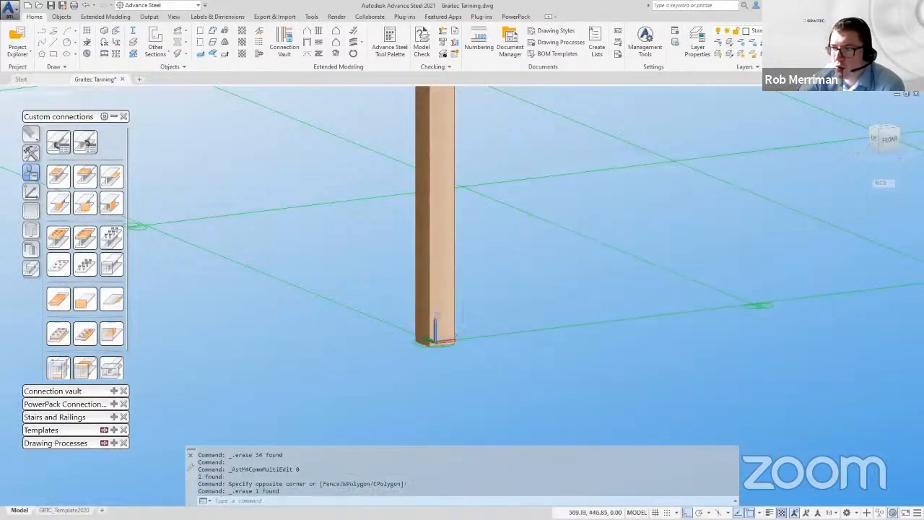
Insert the "240 Glulam Base" connection template from Timber Connections.dwg at the foot of the glulam column.
left_click(85, 146)
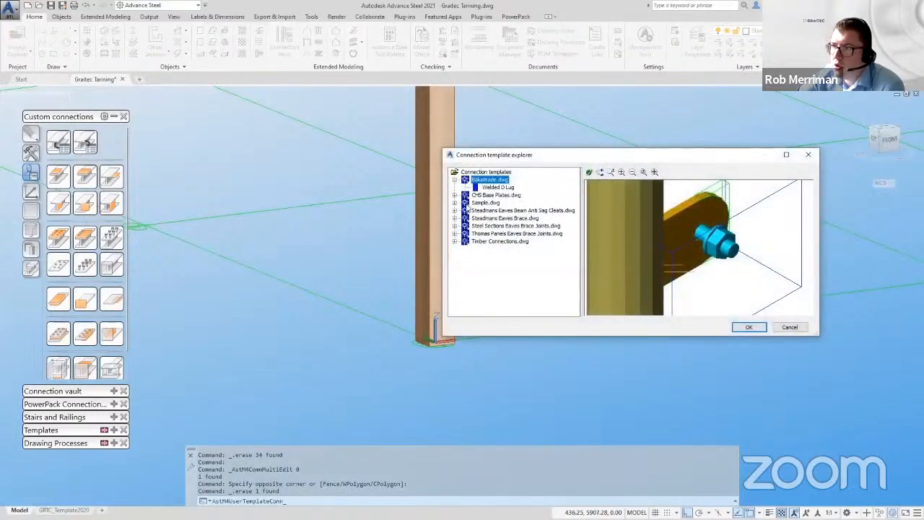
left_click(455, 242)
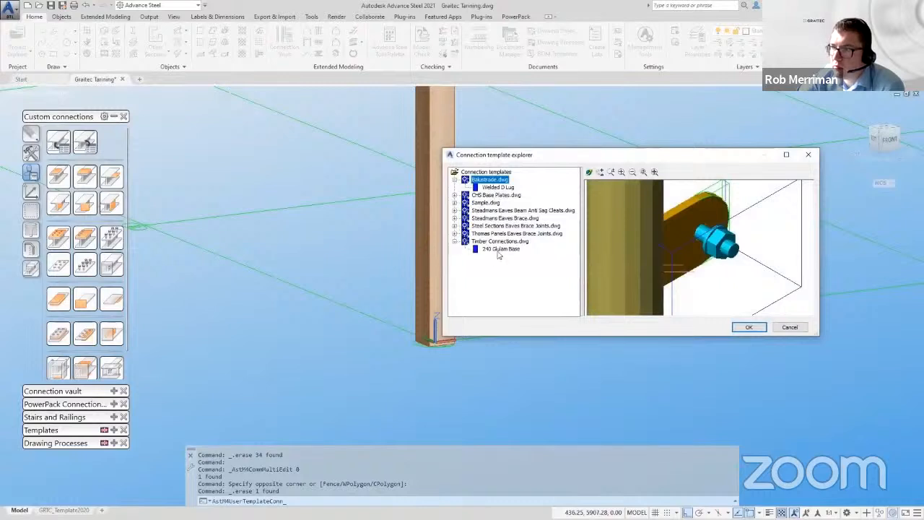
left_click(499, 250)
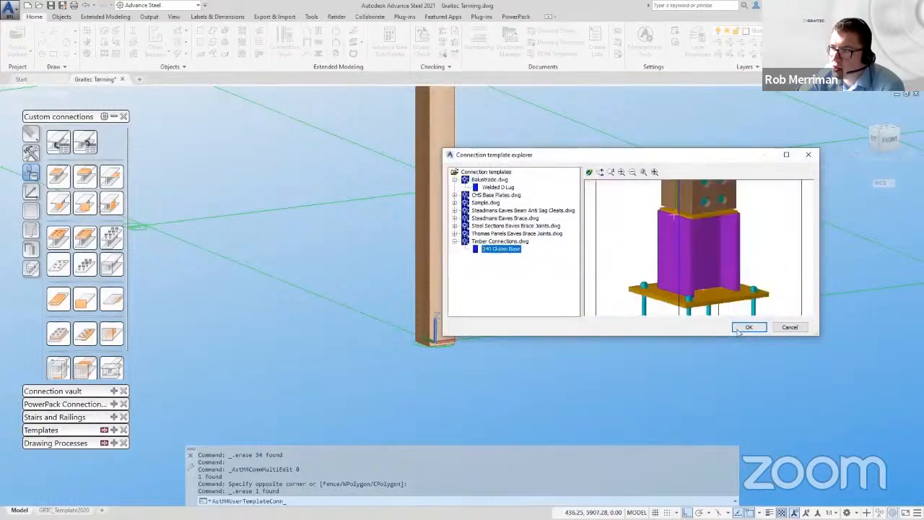
left_click(744, 328)
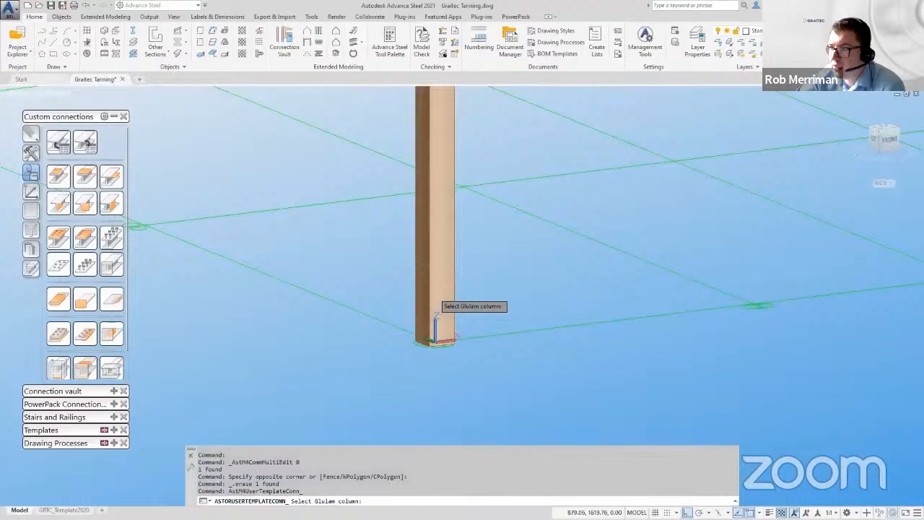
left_click(435, 318)
scroll(466, 314, "up", 3)
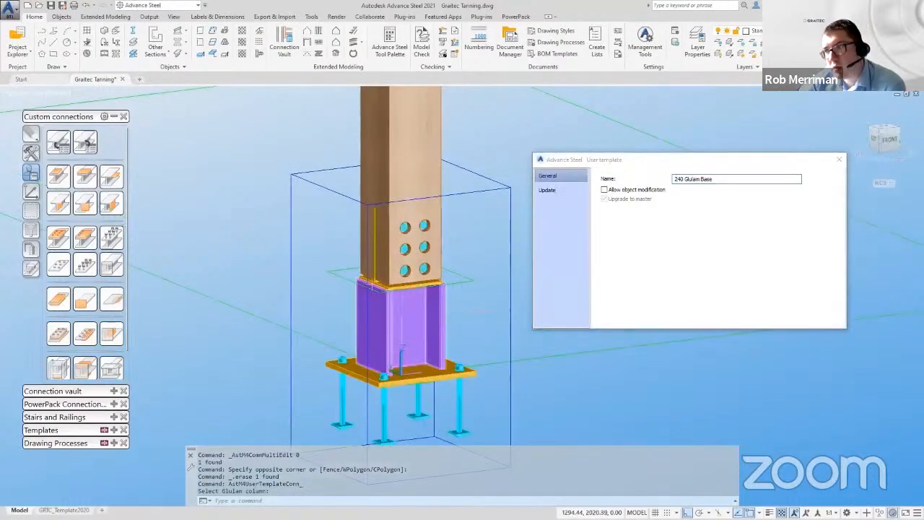
Return the glulam column to its standard display type and review the inserted base connection's properties.
double_click(393, 260)
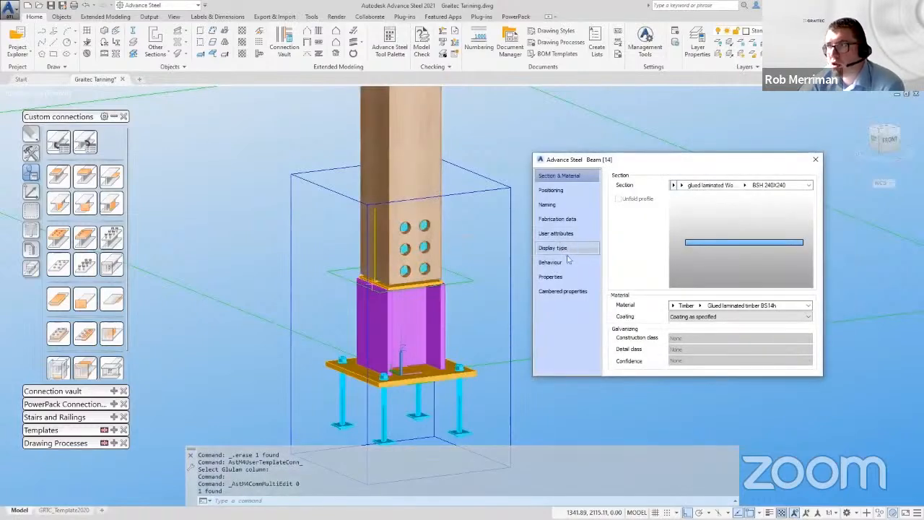
left_click(567, 249)
key("Escape")
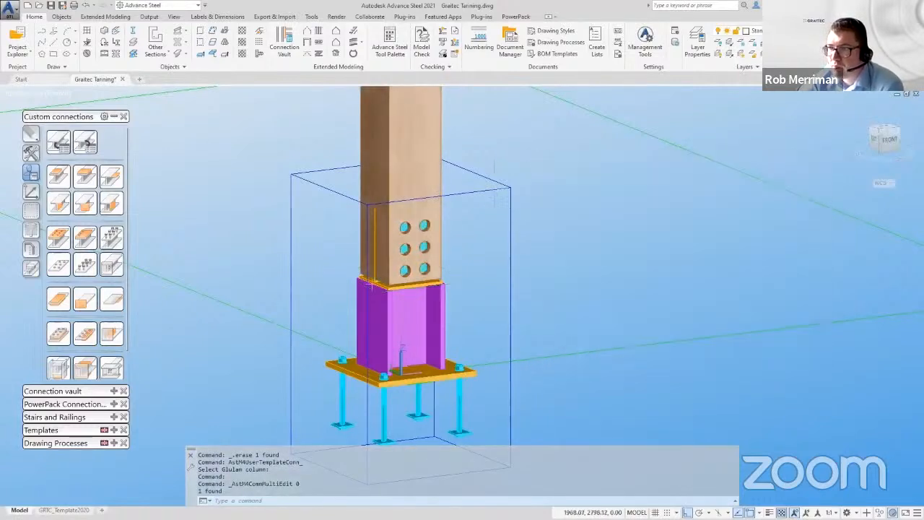
double_click(400, 317)
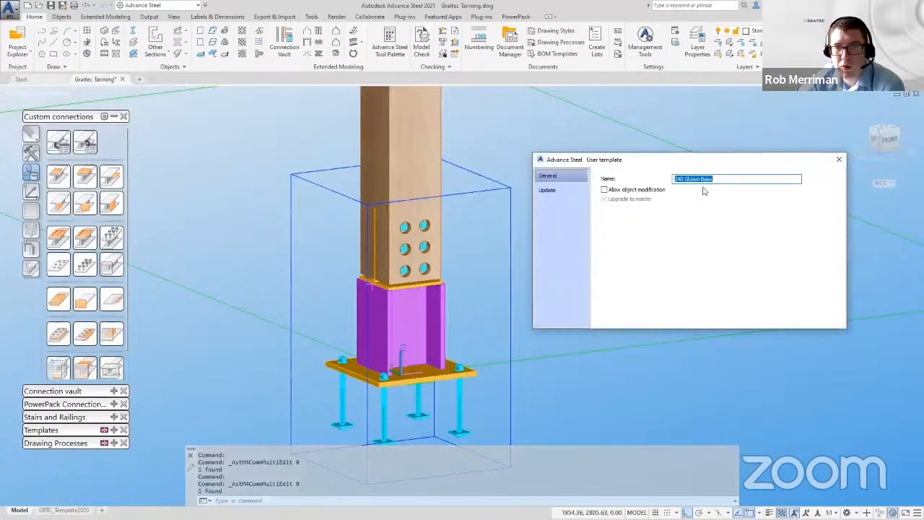
key("Escape")
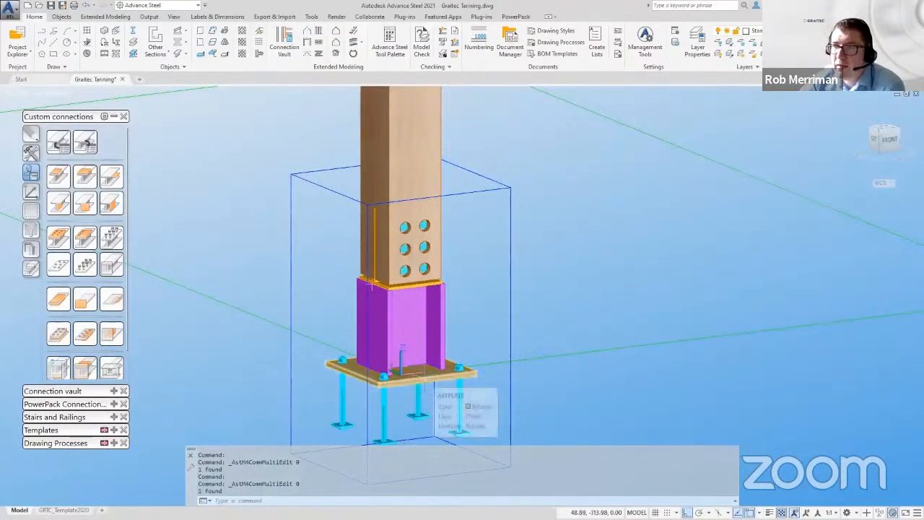
Propagate the glulam base connection as a slave joint to the foot of the second glulam column.
left_click(31, 153)
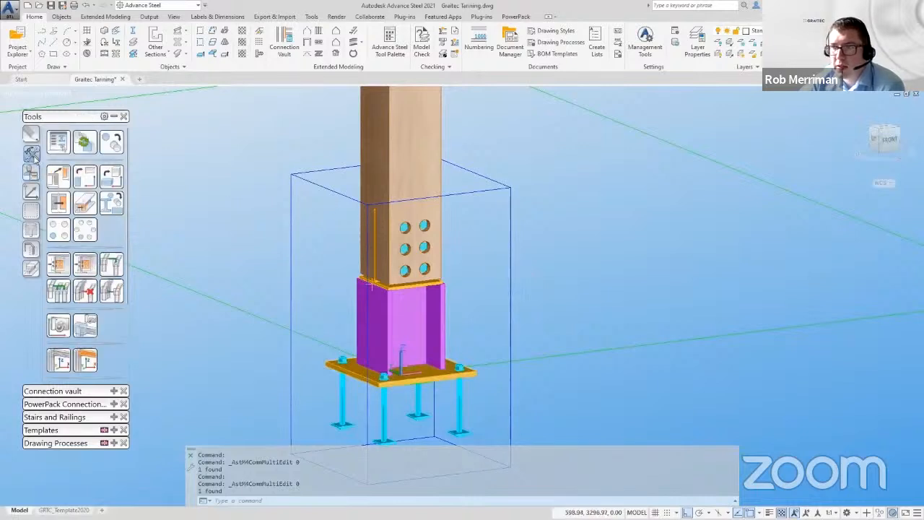
left_click(112, 265)
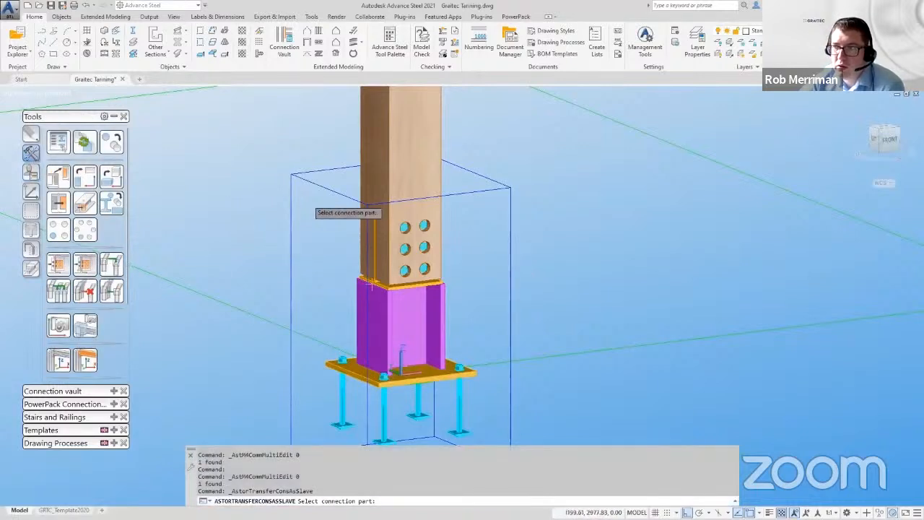
left_click(323, 192)
scroll(306, 303, "down", 8)
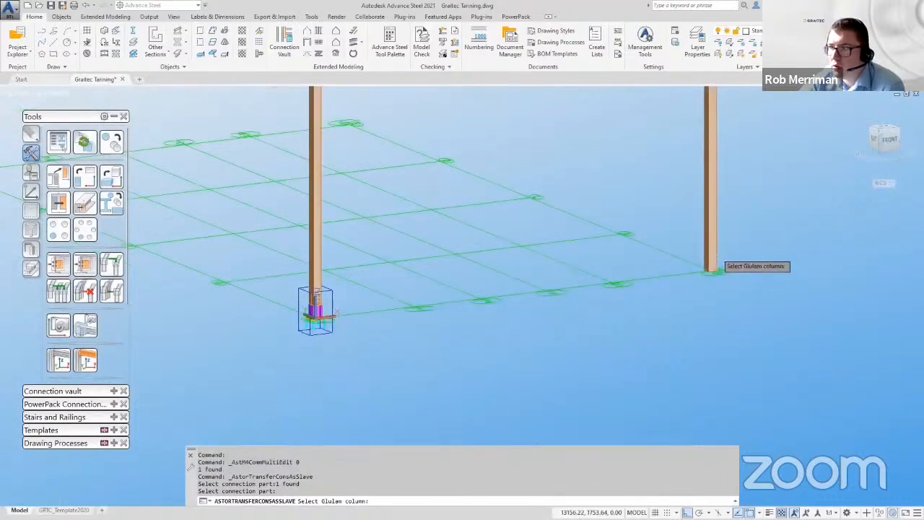
left_click(712, 271)
scroll(718, 274, "up", 5)
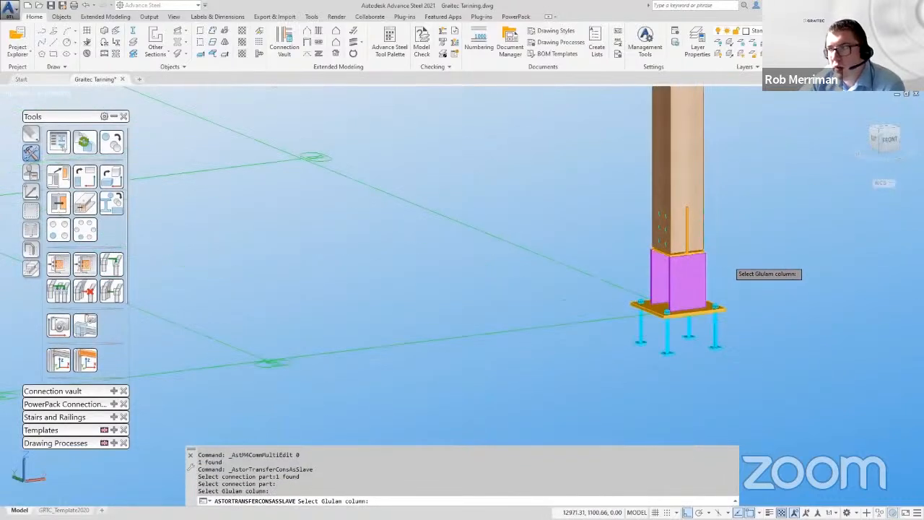
key("Return")
Set the second glulam column's rotation angle to 90 degrees.
scroll(729, 273, "down", 4)
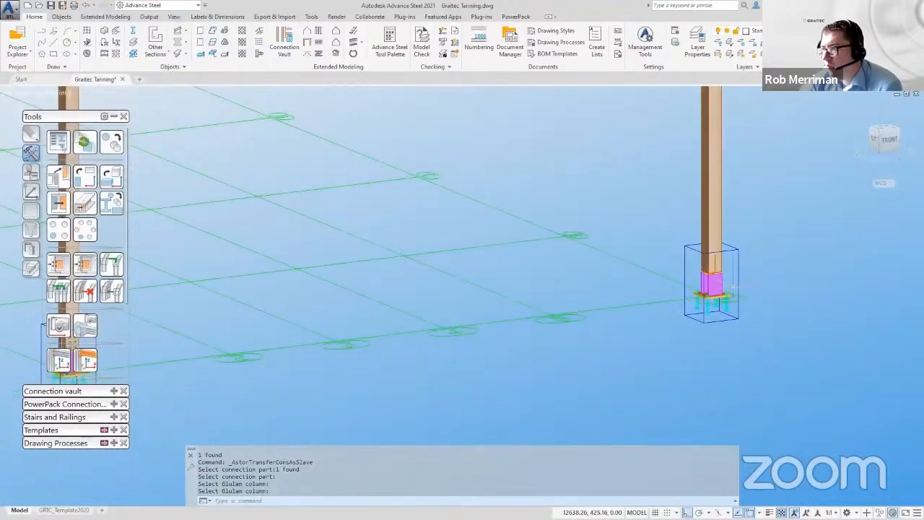
scroll(733, 287, "down", 3)
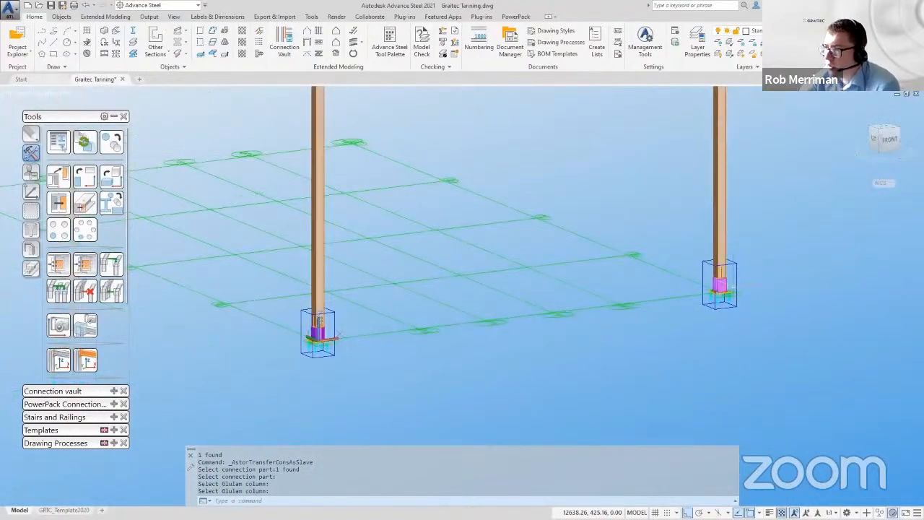
double_click(720, 246)
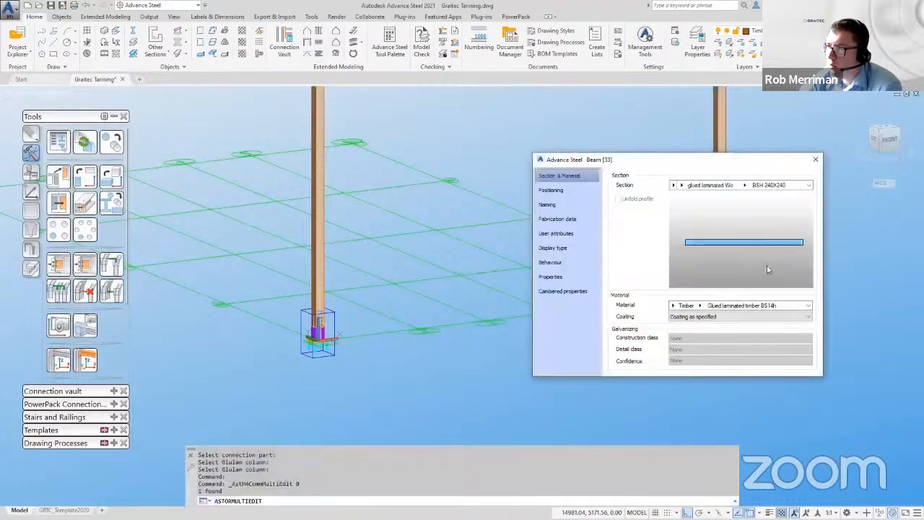
left_click(578, 191)
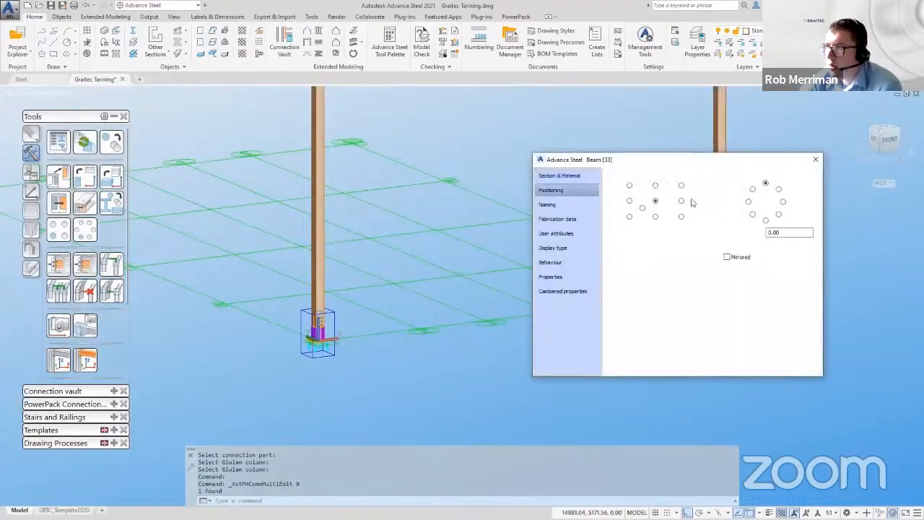
left_click(782, 202)
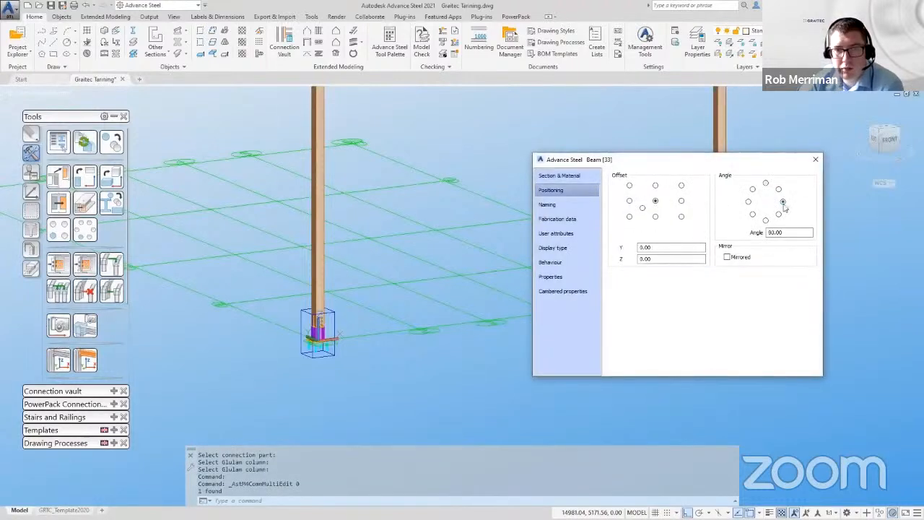
left_click(816, 159)
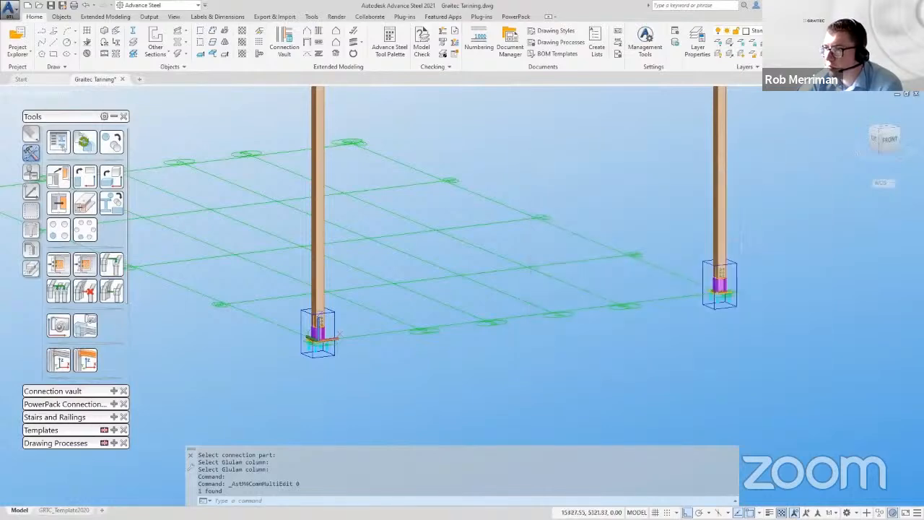
Examine the orientation of the base connection on the rotated second column and compare both column bases.
scroll(732, 277, "up", 5)
left_click_drag(723, 285, 720, 287, "shift")
middle_click_drag(719, 287, 796, 301, "shift")
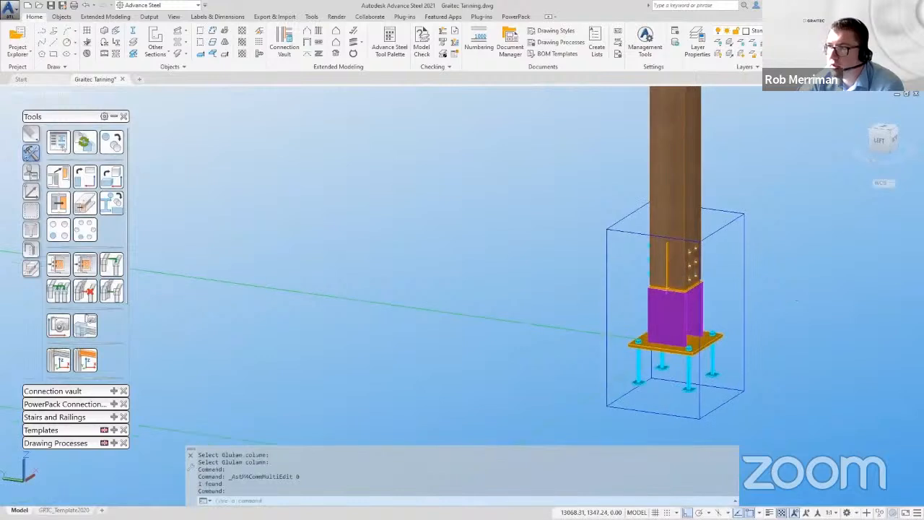
scroll(677, 285, "down", 5)
middle_click_drag(548, 364, 653, 295, "shift")
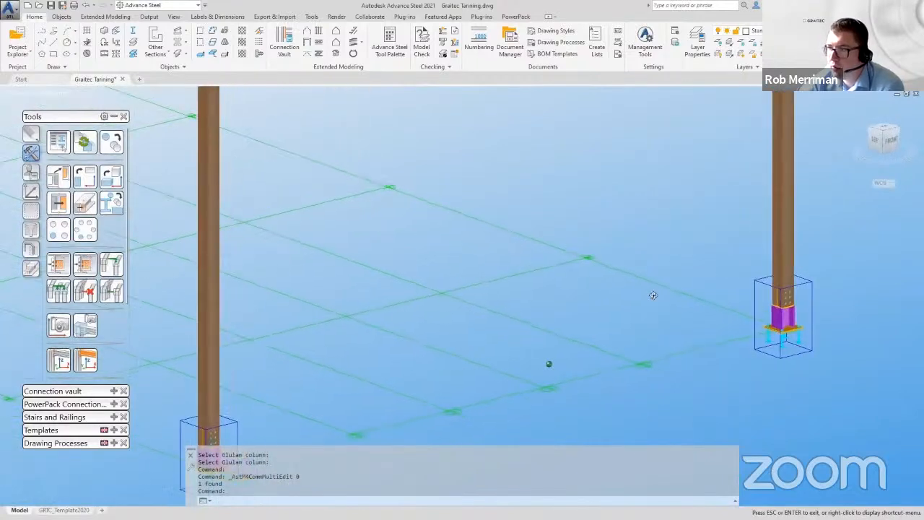
scroll(509, 261, "down", 2)
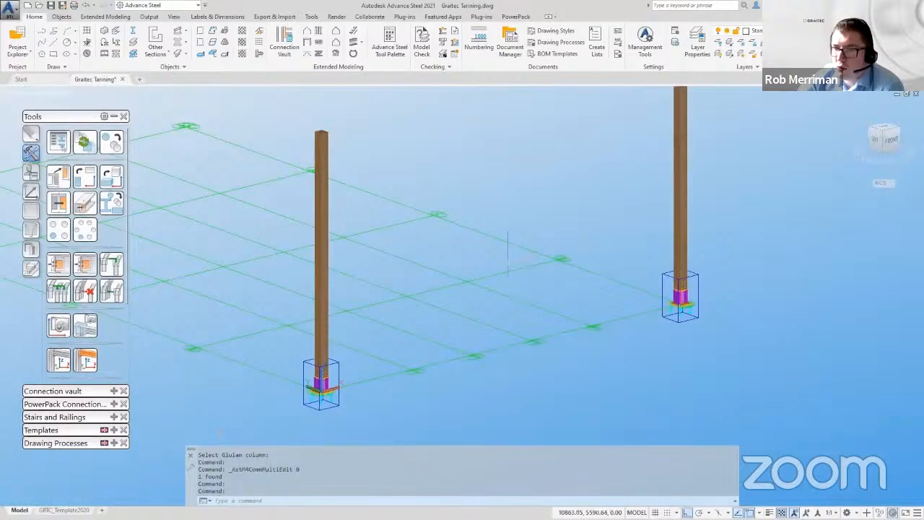
scroll(508, 253, "down", 2)
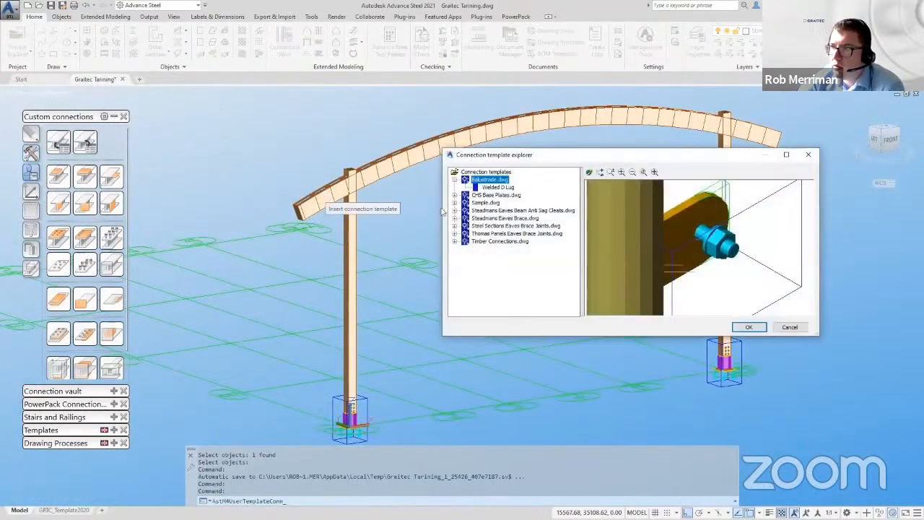
Insert the "Column - Rafter Fin" template from Timber Connections.dwg between the near glulam column and the curved rafter.
left_click(456, 242)
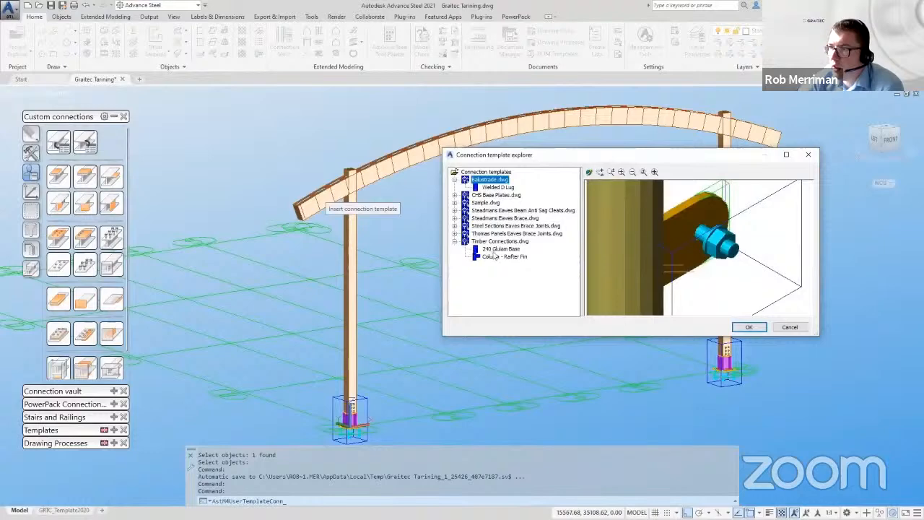
left_click(495, 257)
left_click(748, 327)
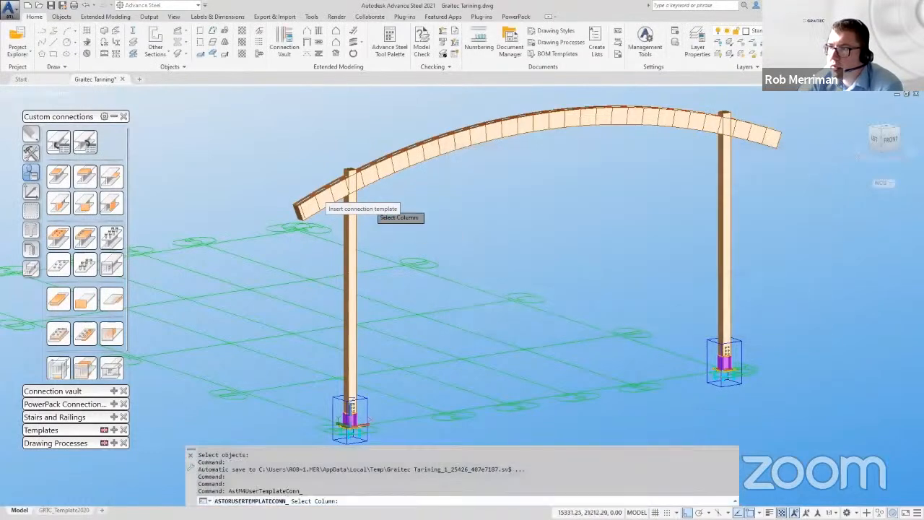
scroll(382, 209, "up", 4)
left_click(376, 243)
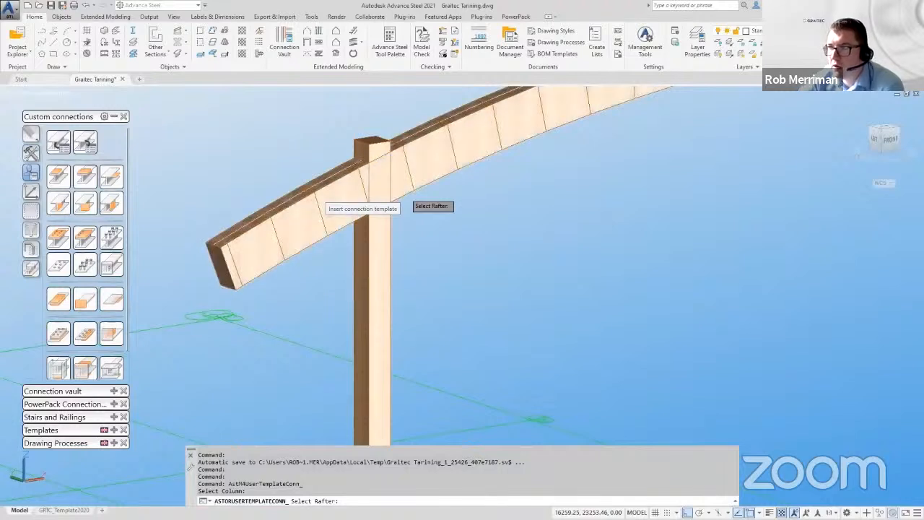
left_click(406, 197)
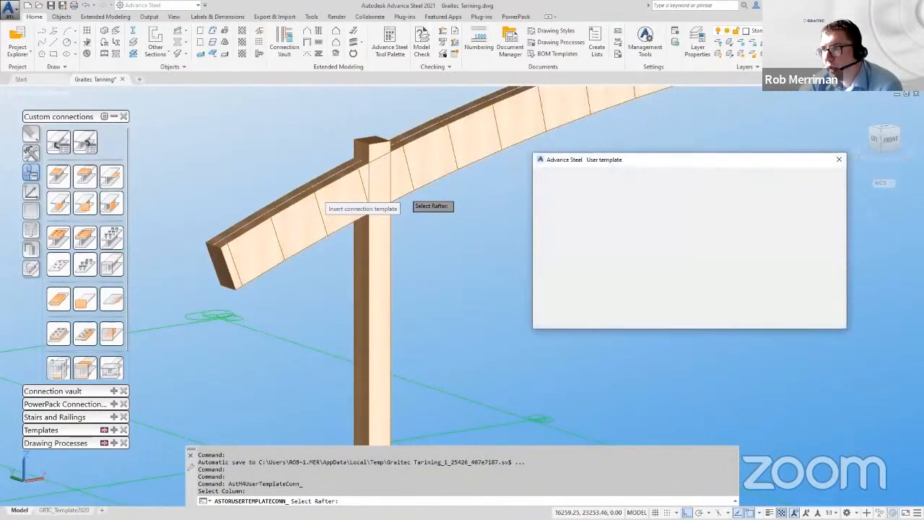